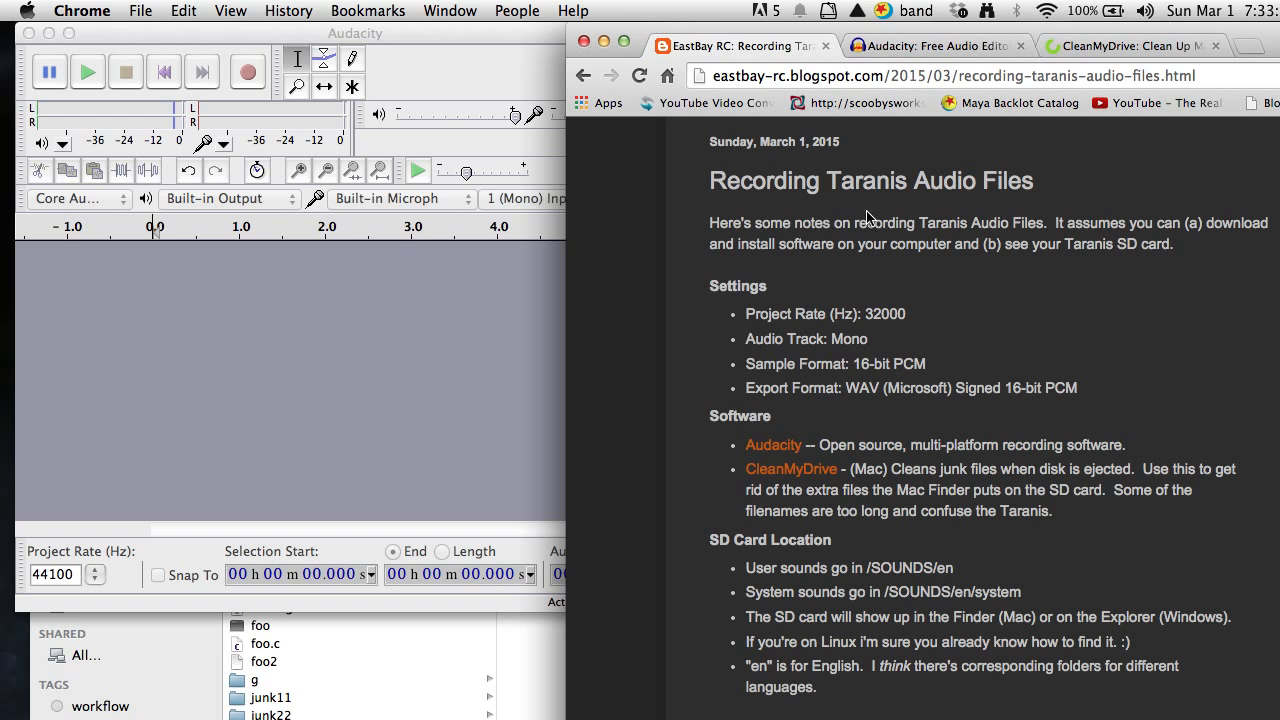
View the Audacity and CleanMyDrive download pages, and return to the Taranis audio recording notes.
click(917, 45)
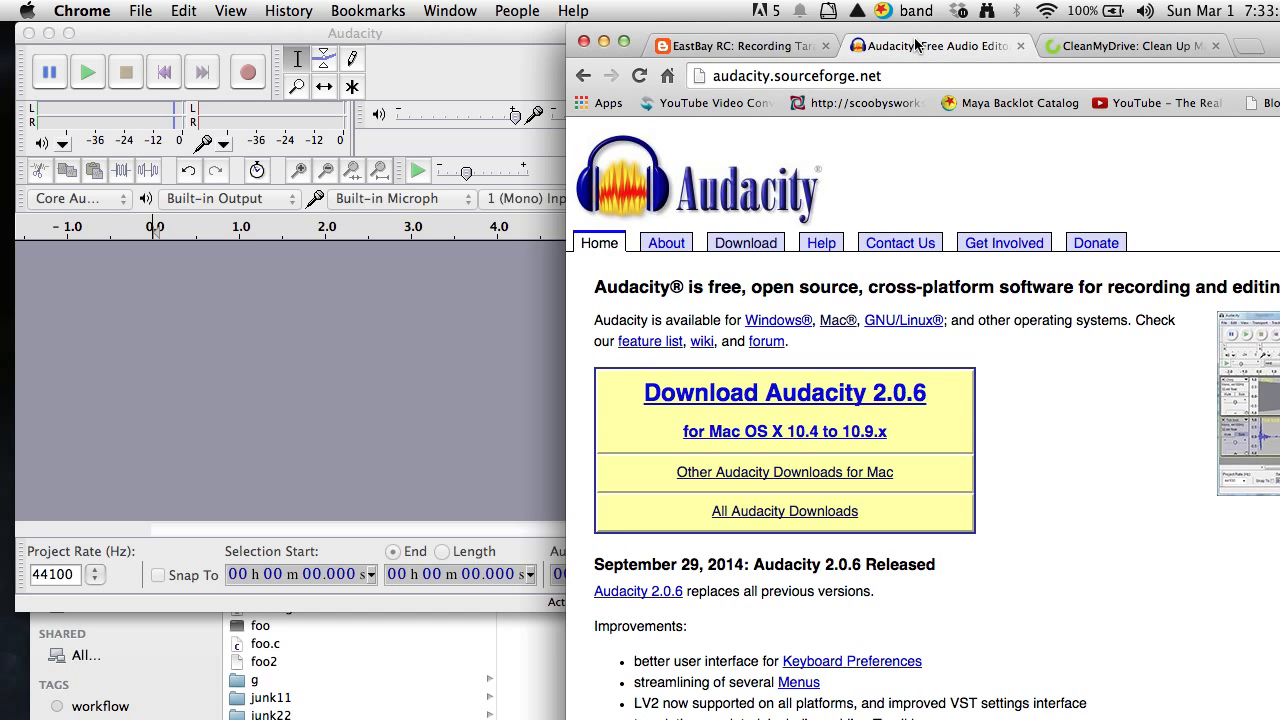
click(1066, 45)
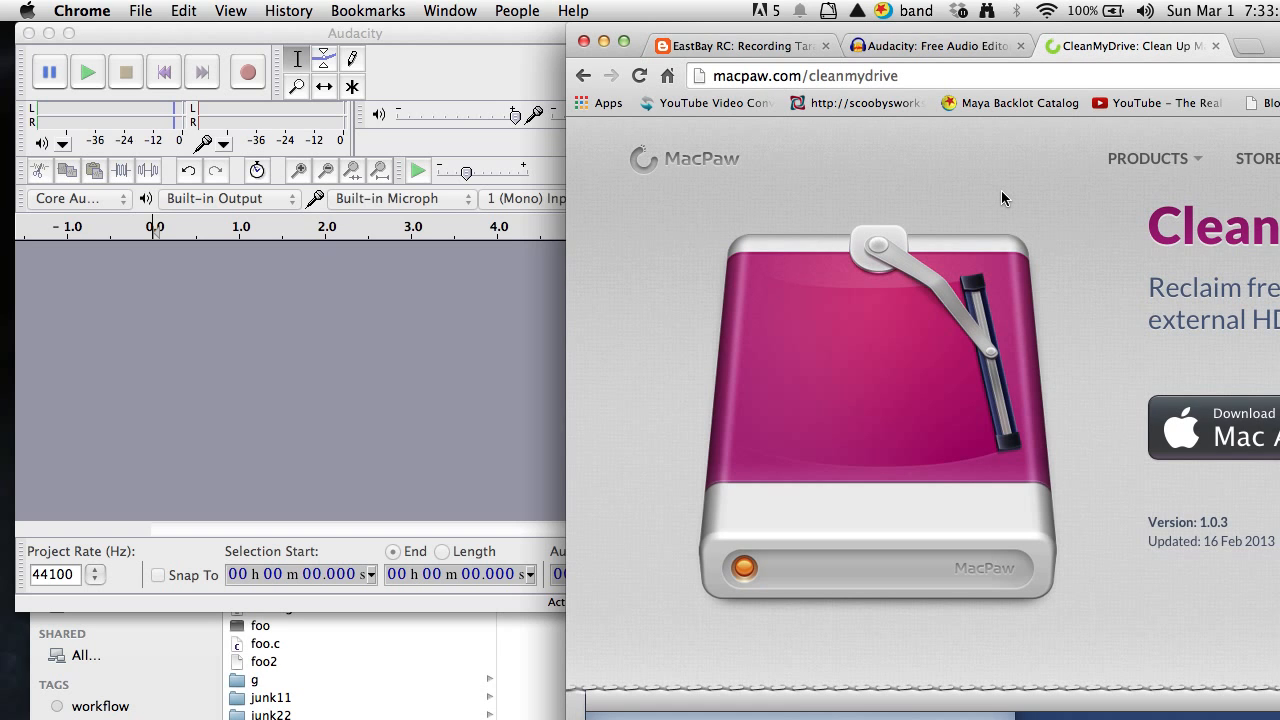
click(757, 50)
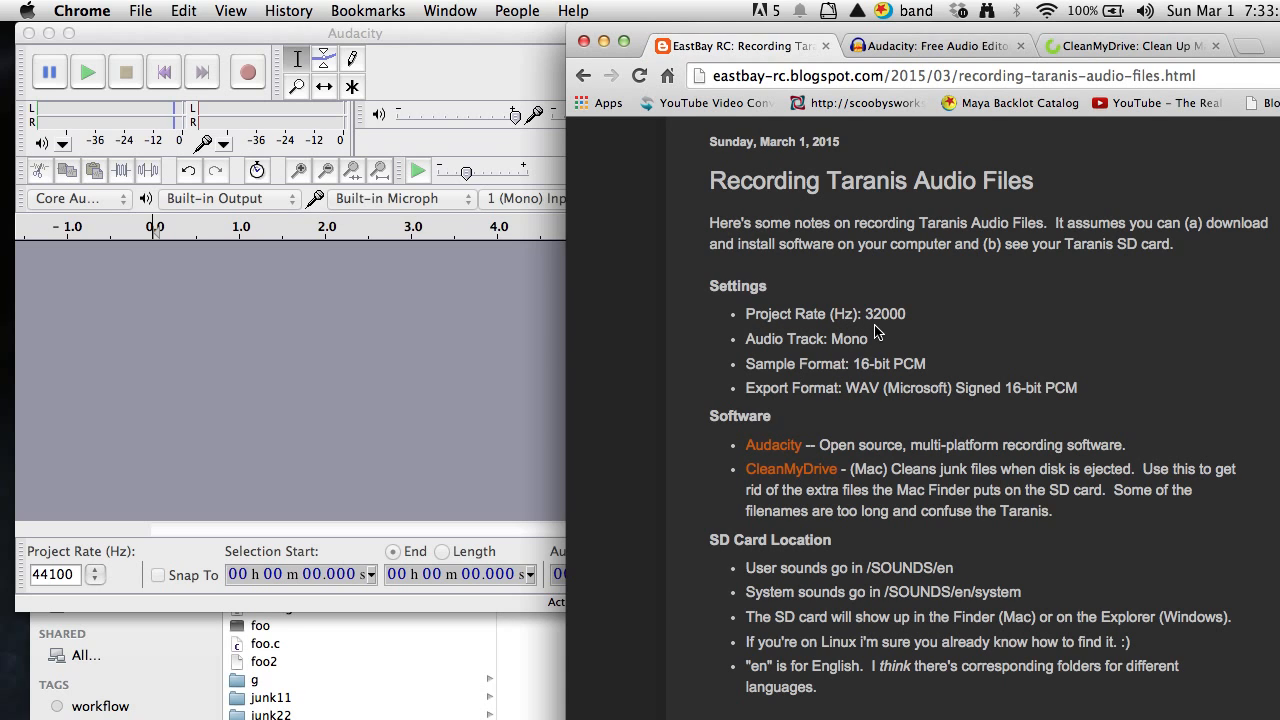
Switch to Audacity and set the project rate to 32000 Hz.
click(372, 44)
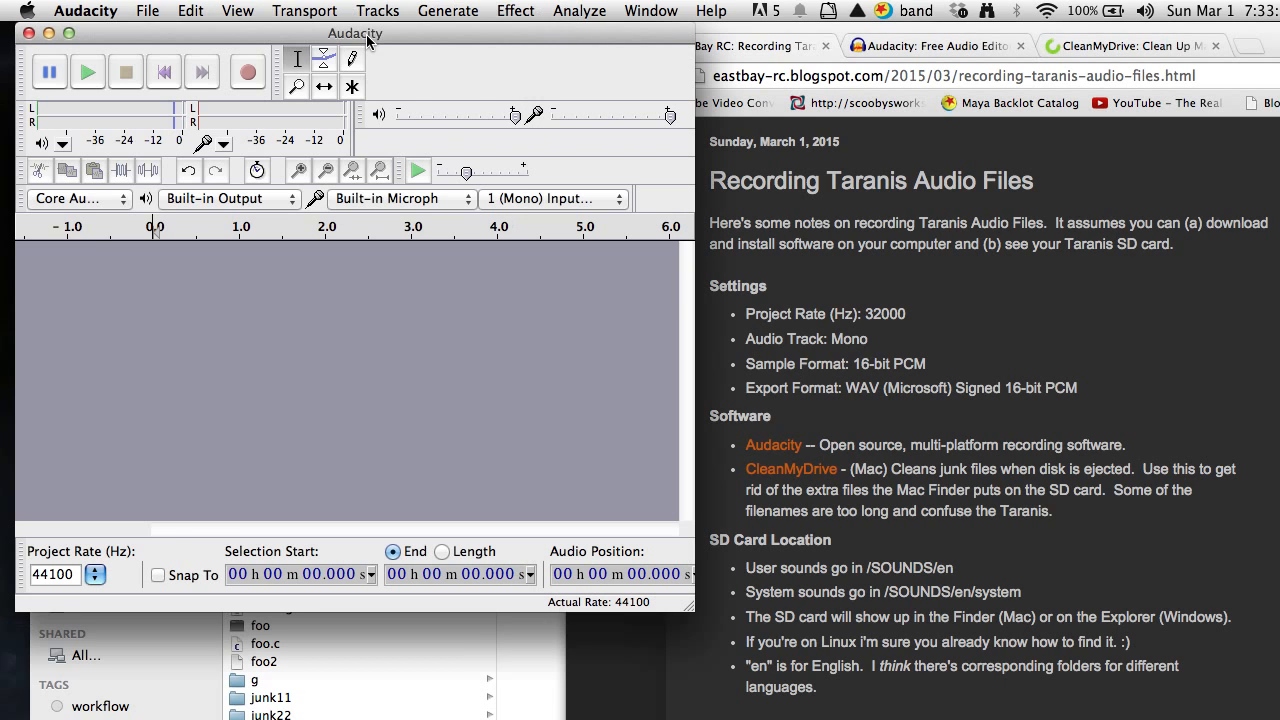
click(92, 578)
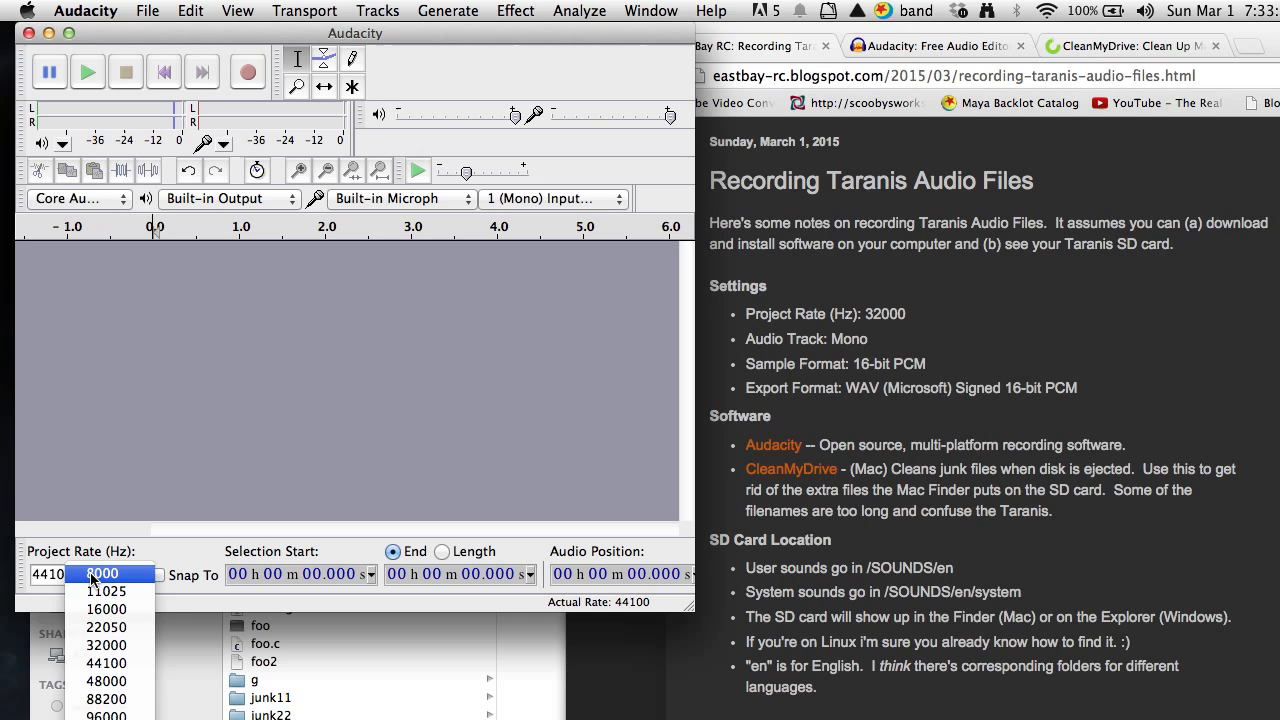
click(107, 648)
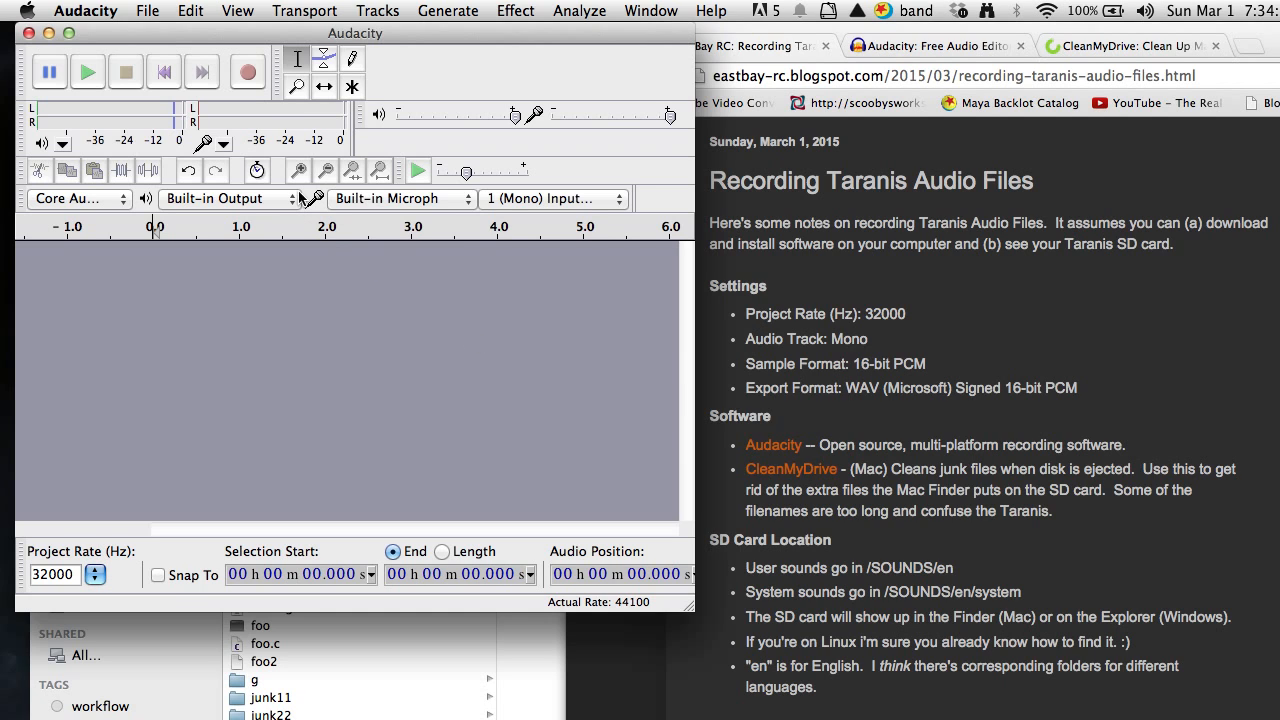
click(248, 74)
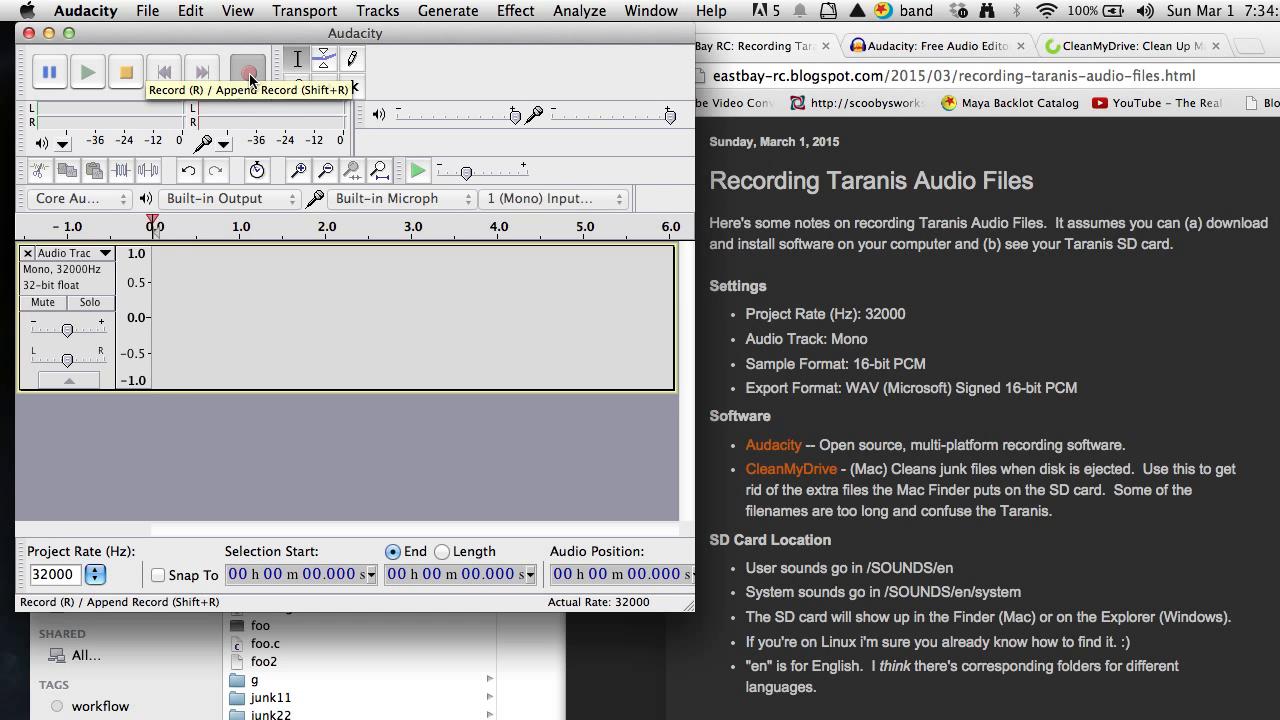
click(131, 75)
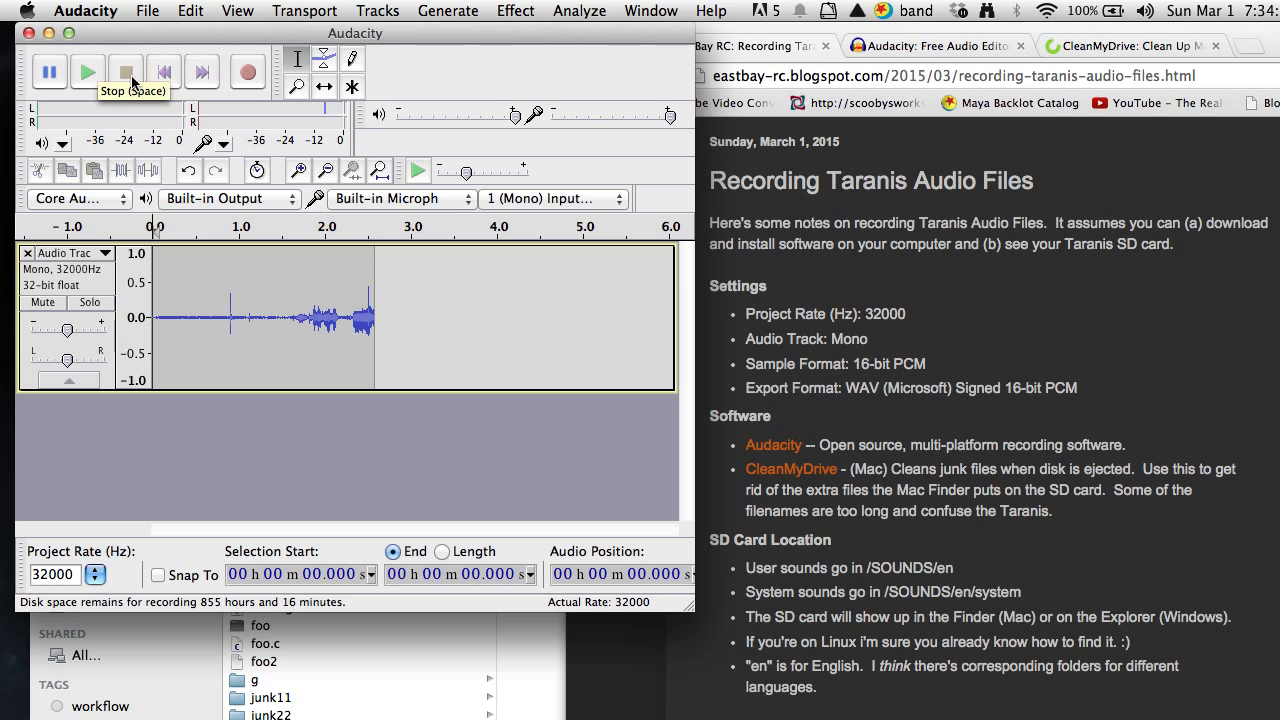
click(28, 253)
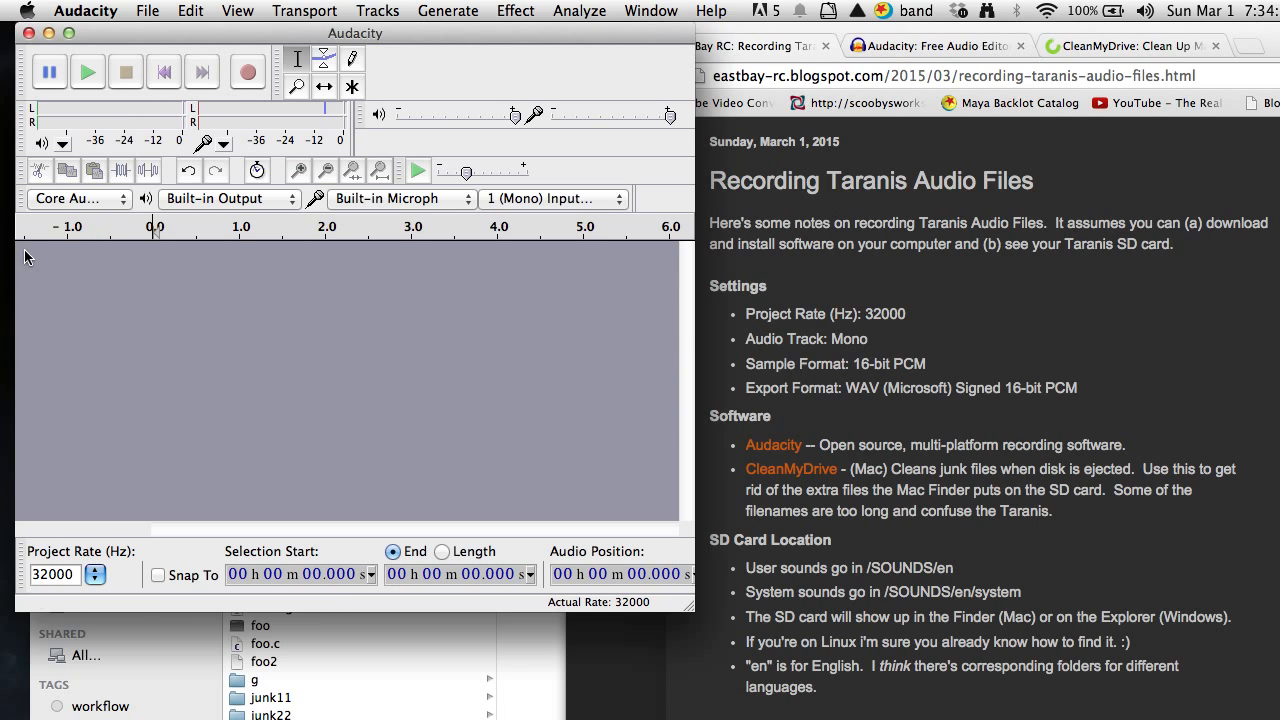
Record a mono track containing three separate spoken phrases, and play the recording back.
click(249, 76)
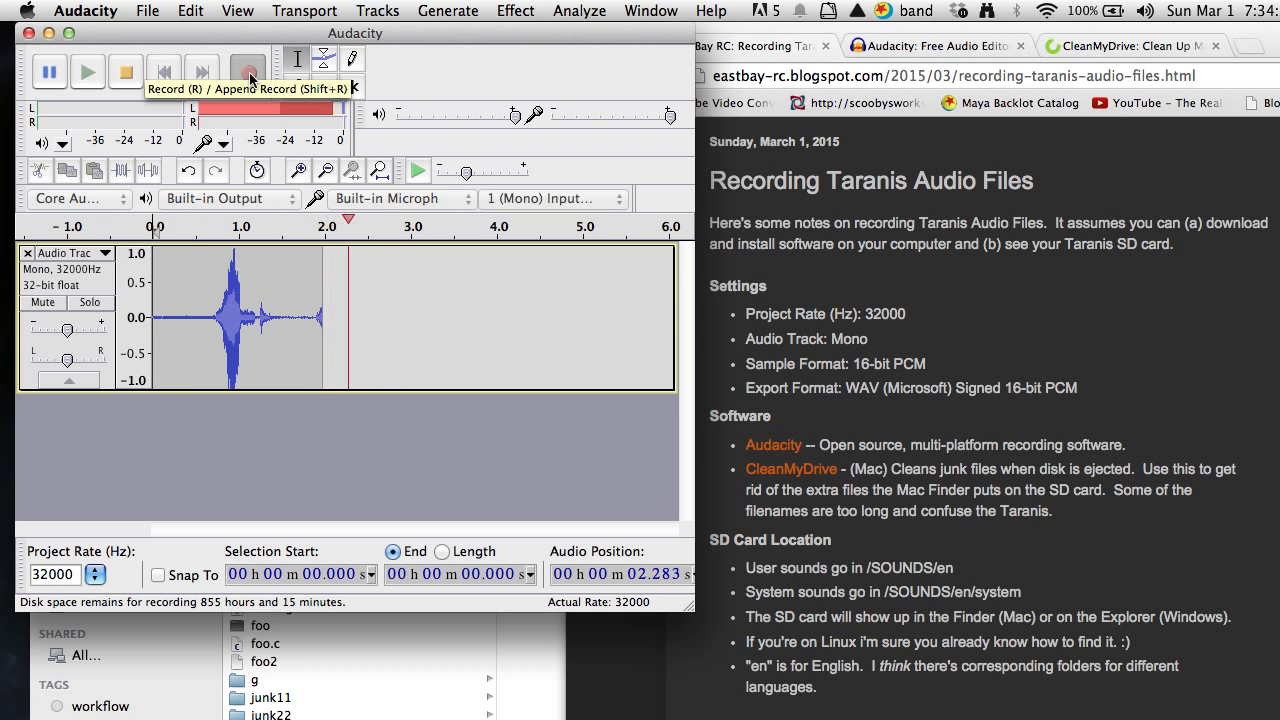
click(125, 72)
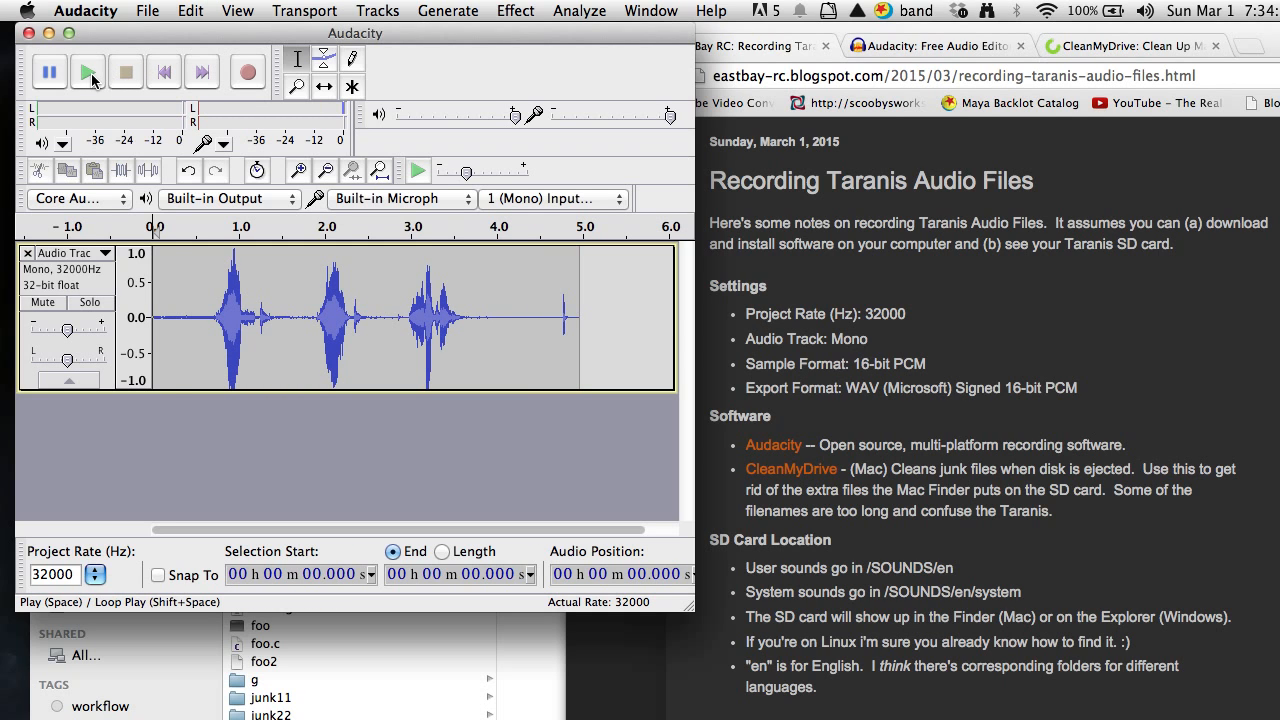
click(88, 74)
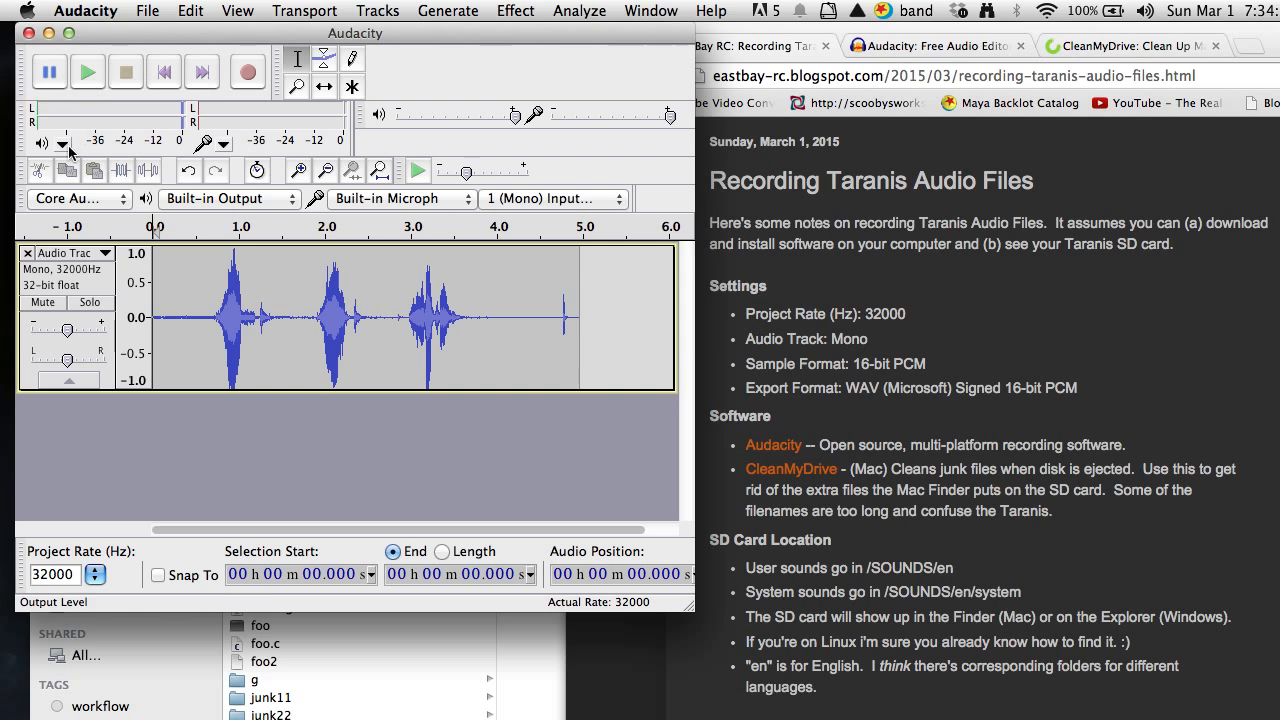
Set the recorded track's sample format to 16-bit PCM.
click(105, 254)
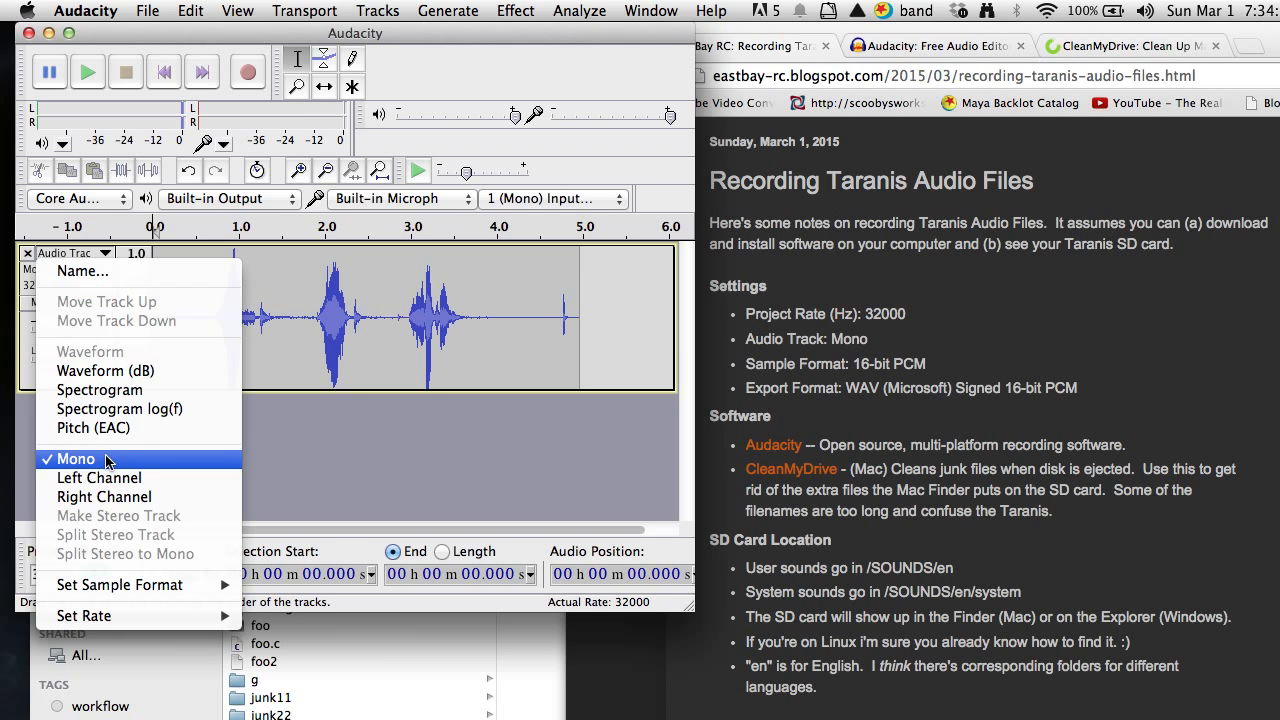
mouse_move(117, 591)
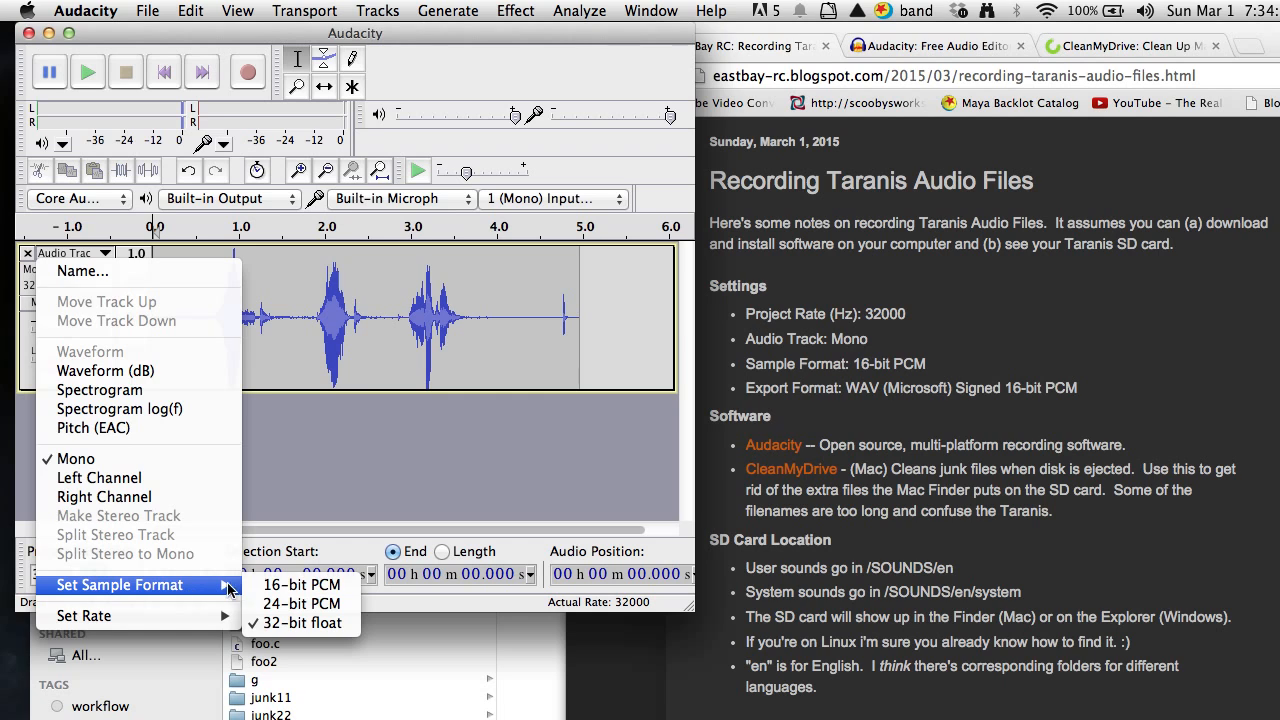
click(300, 585)
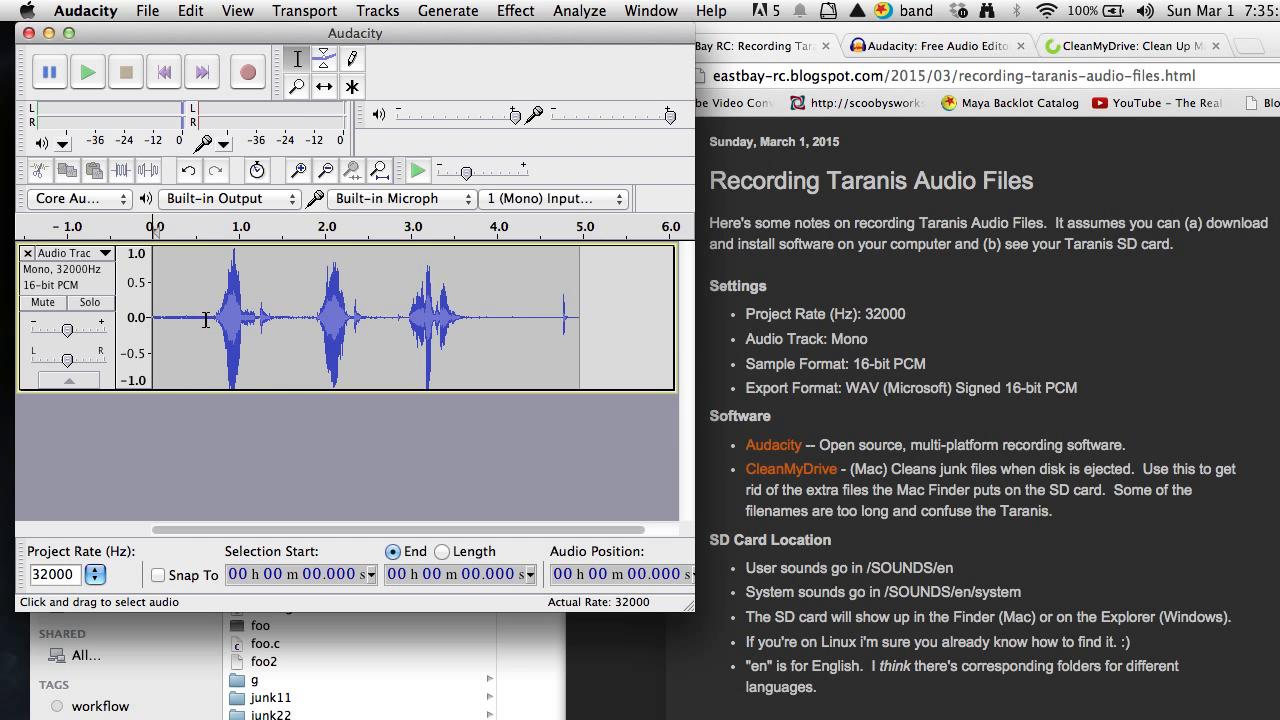
Export the first phrase, about 0.64 to 1.47 s, to the tmp folder as dirleft.wav in WAV (Microsoft) signed 16 bit PCM format with blank metadata.
drag(206, 318, 278, 318)
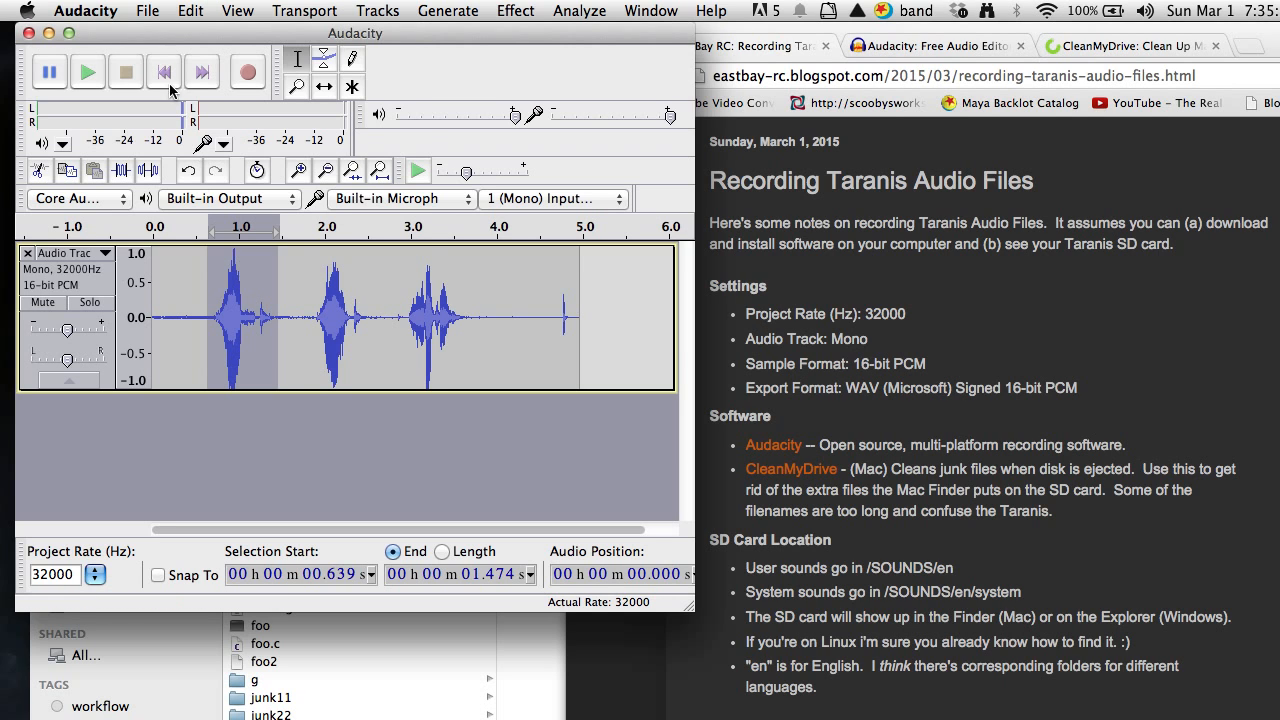
click(148, 10)
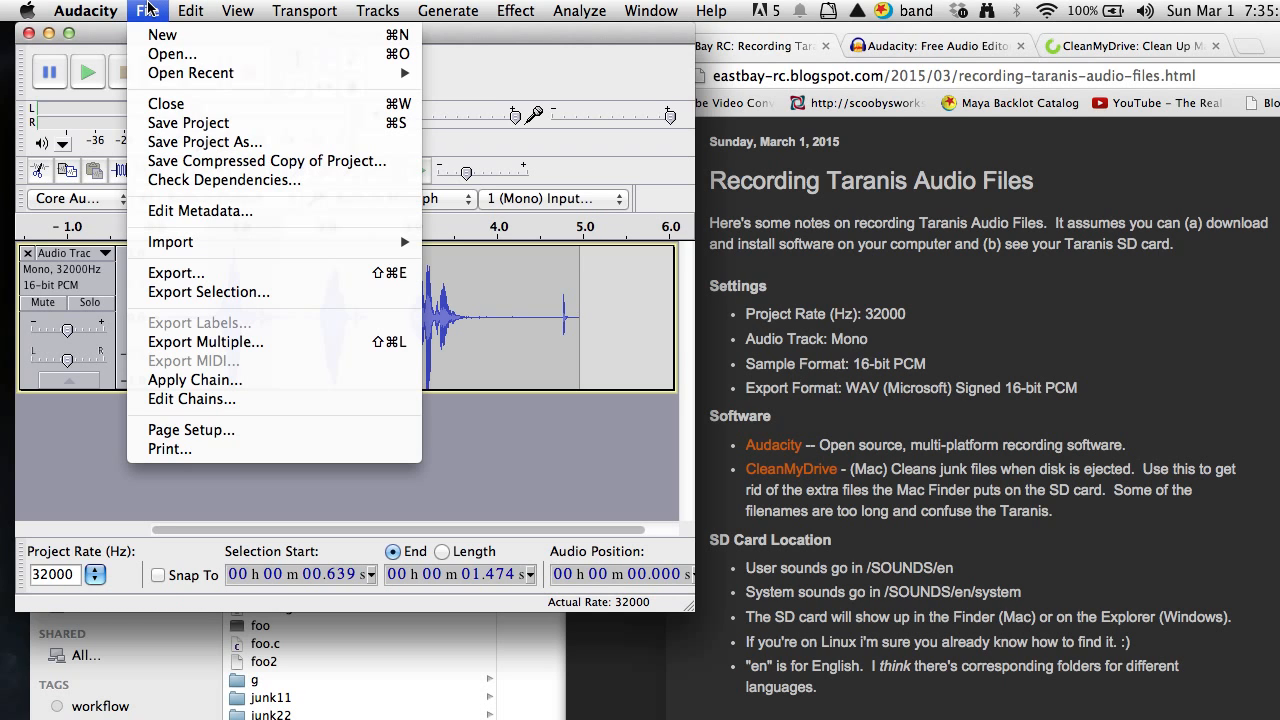
click(180, 294)
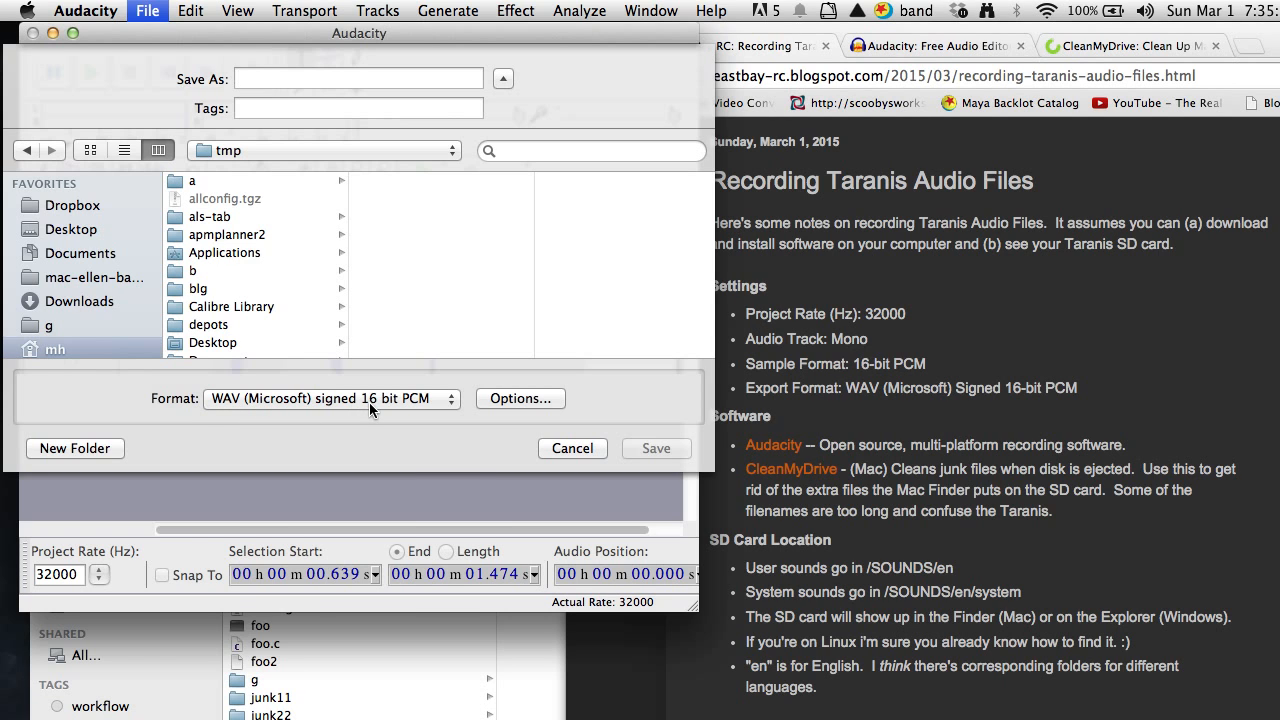
click(412, 402)
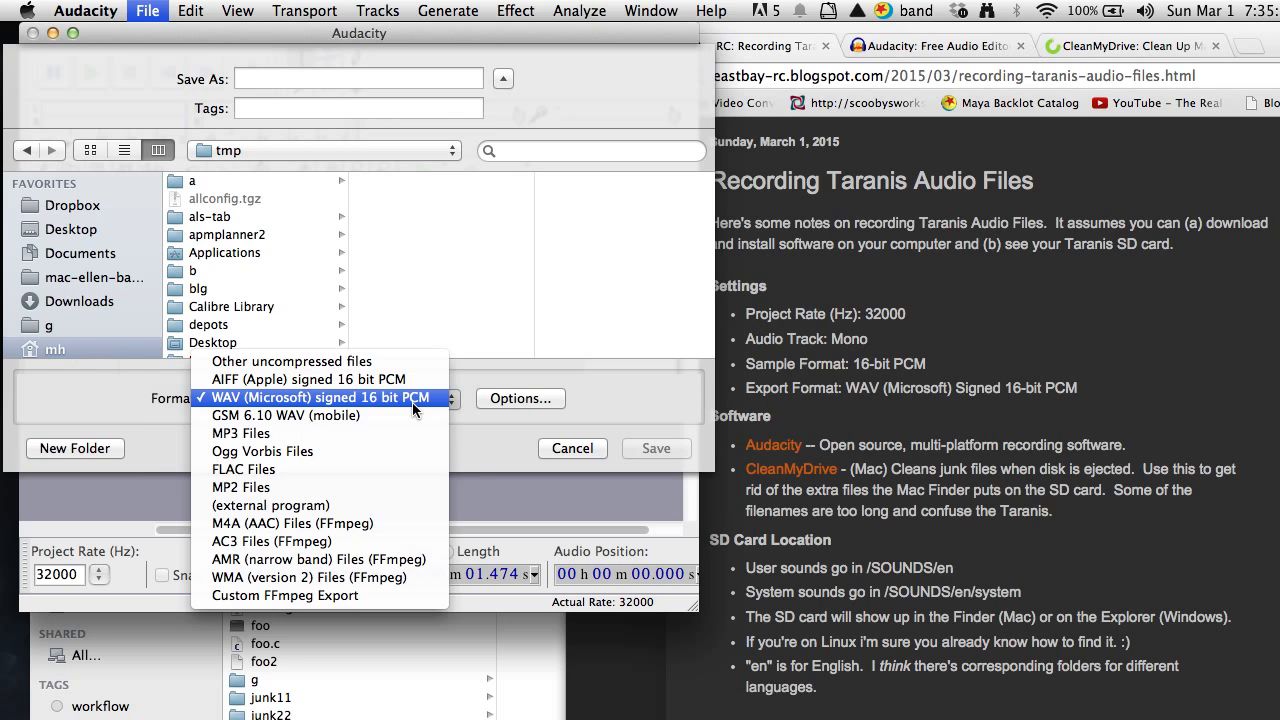
click(412, 402)
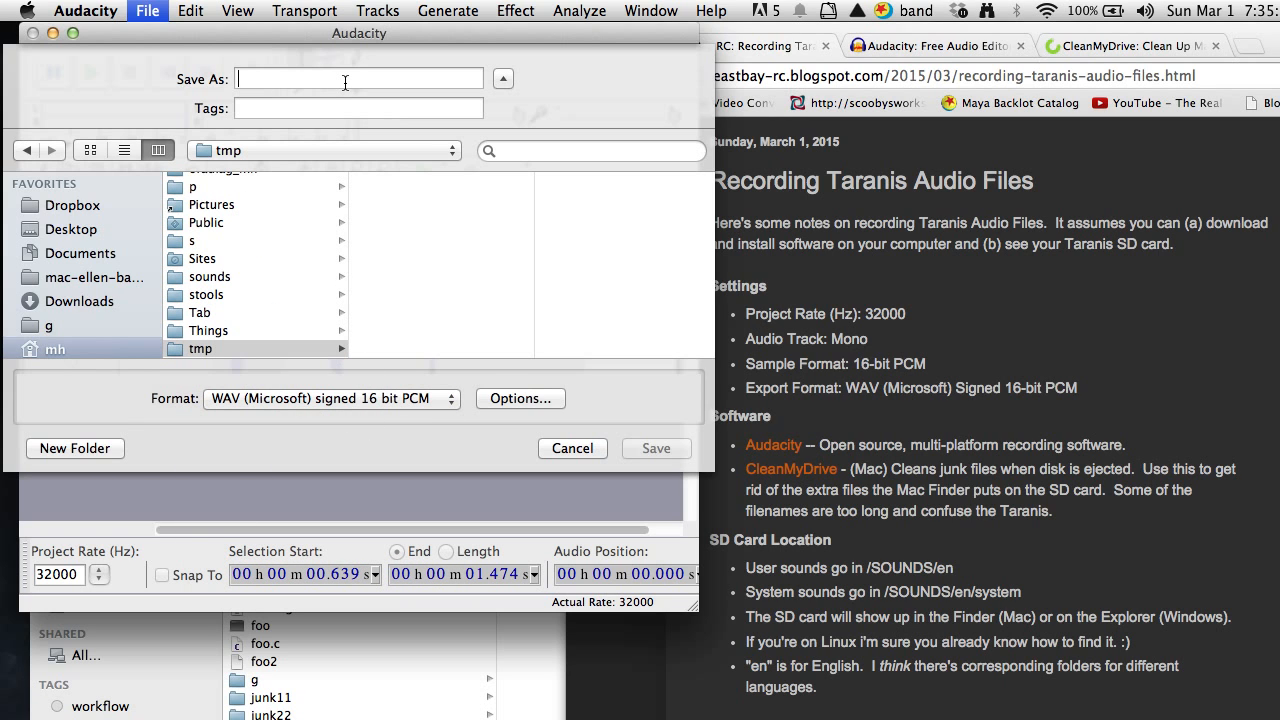
text(dirle)
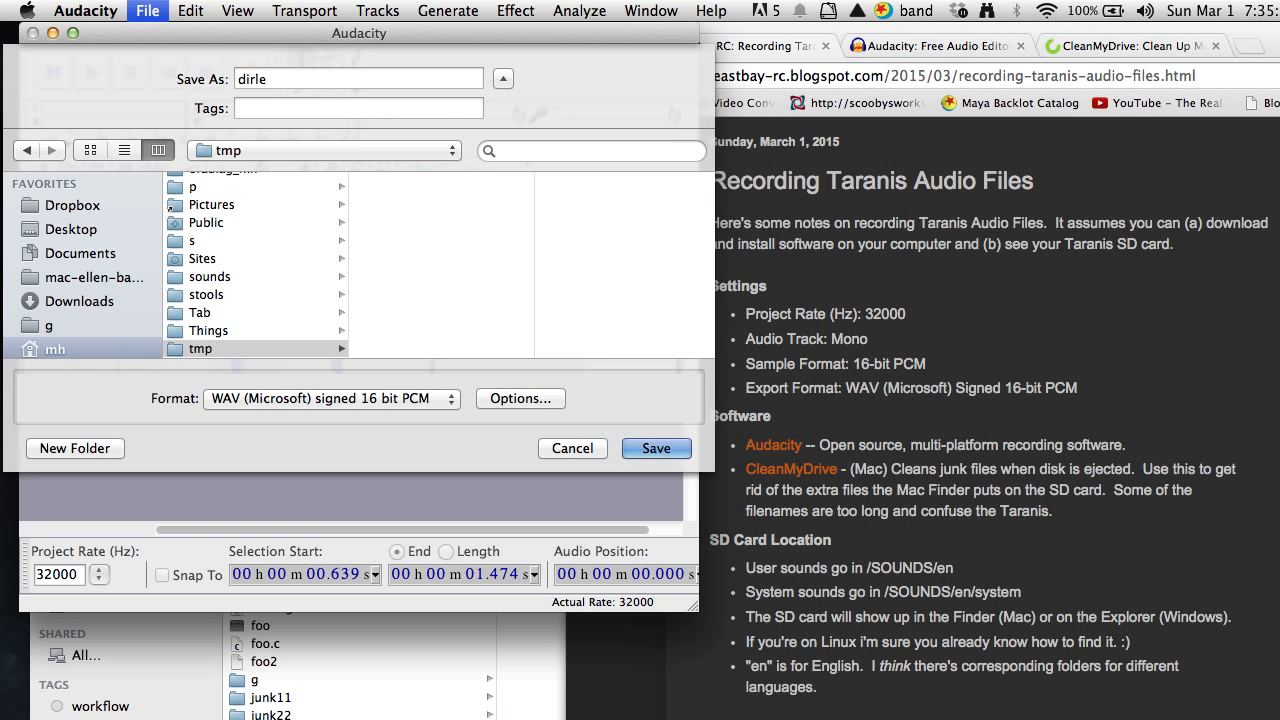
text(ft.wav)
key(Return)
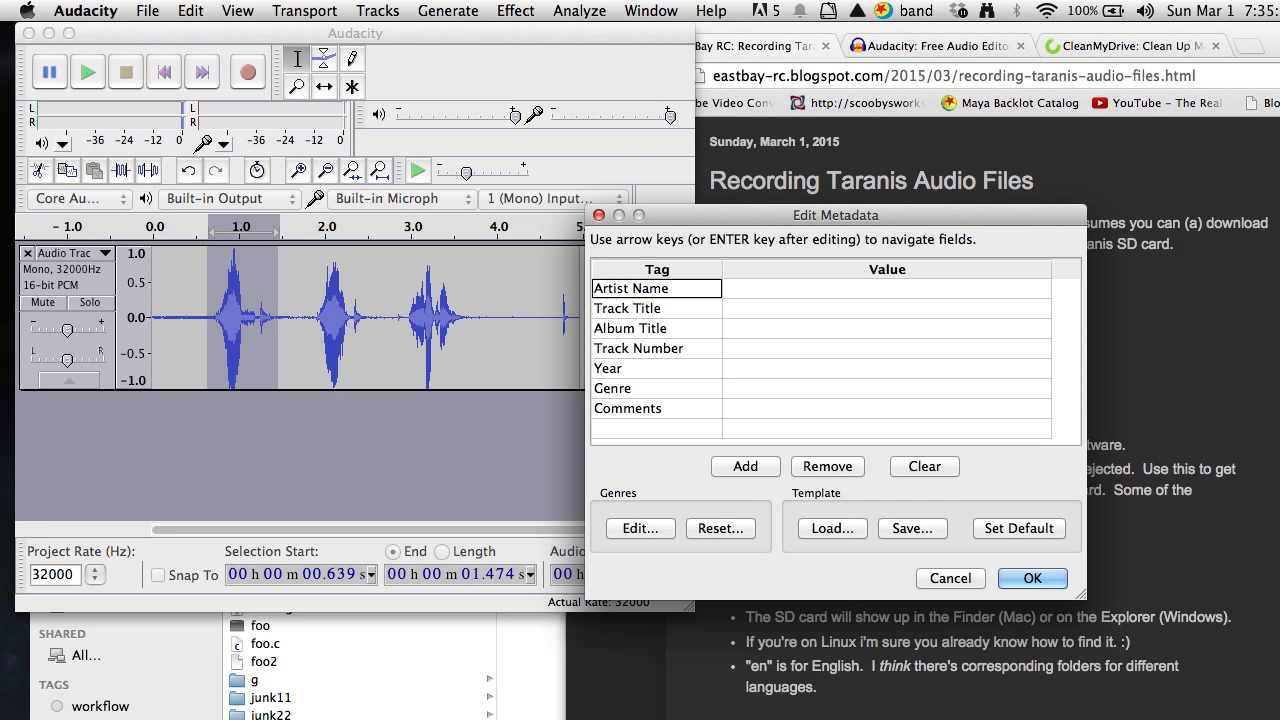
click(1018, 578)
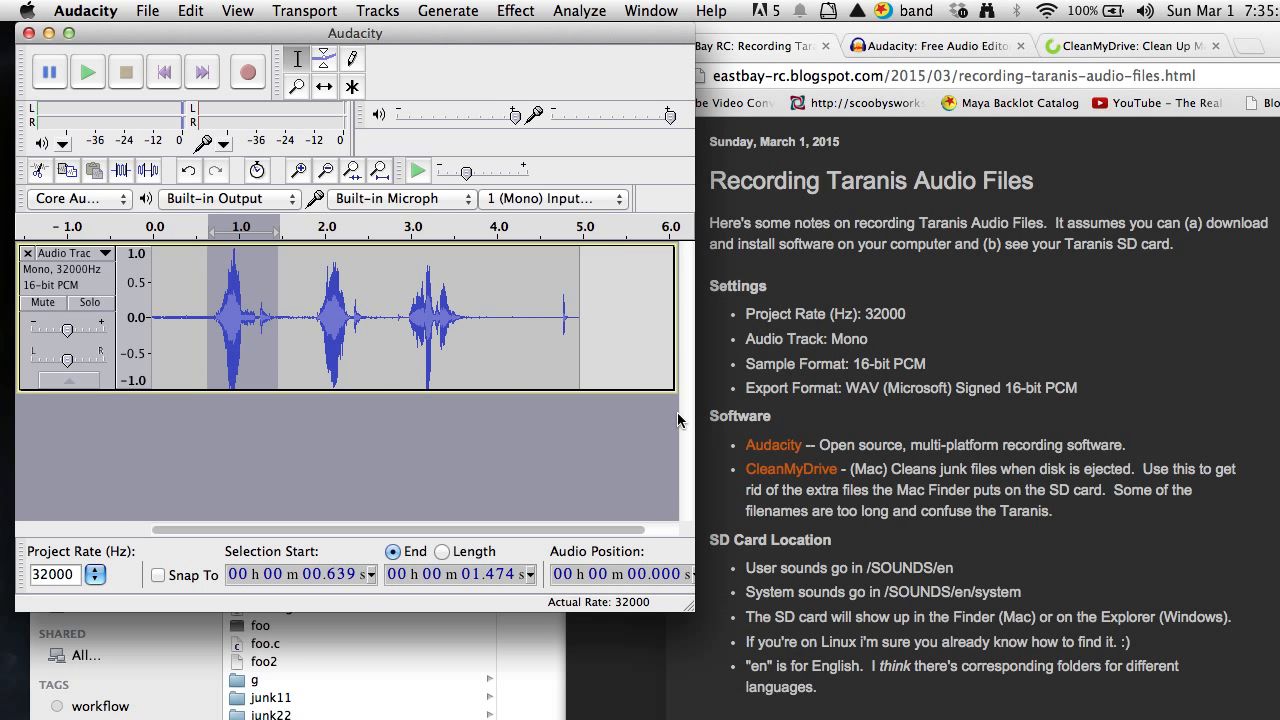
Switch to Finder and play a preview of dirleft.wav in the tmp folder.
key(super+Tab)
key(super+Tab)
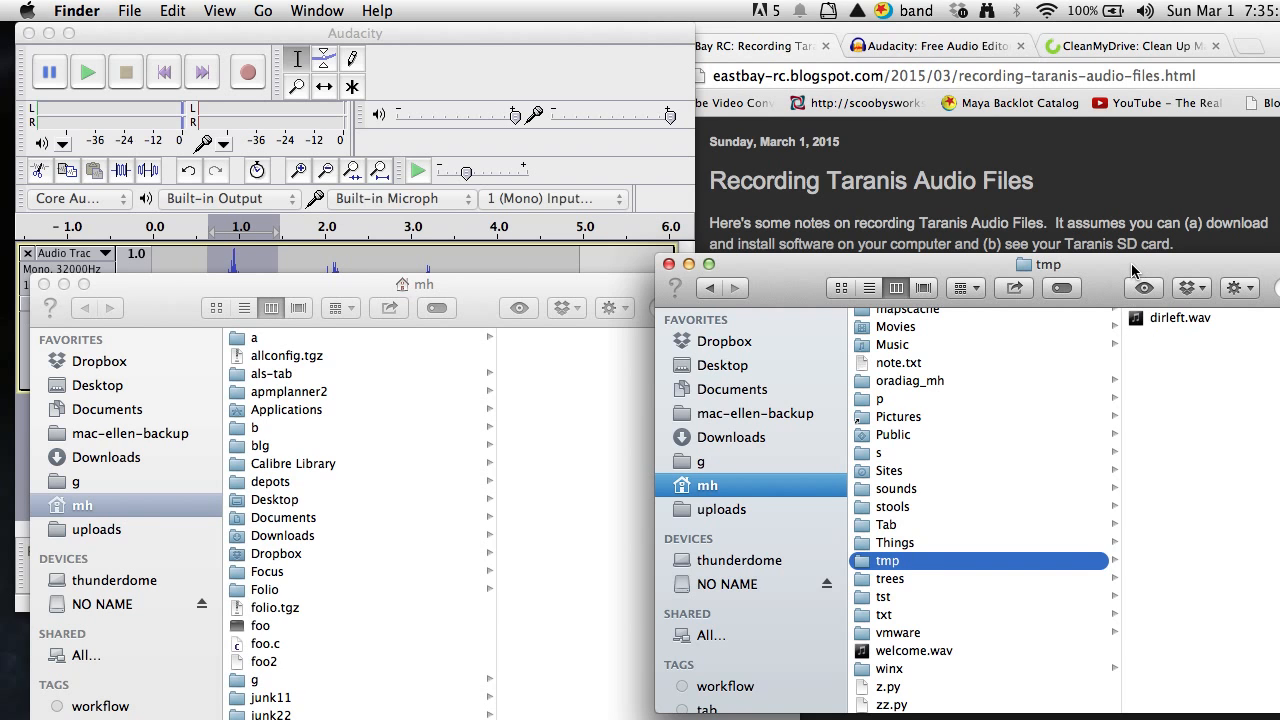
drag(1132, 270, 916, 274)
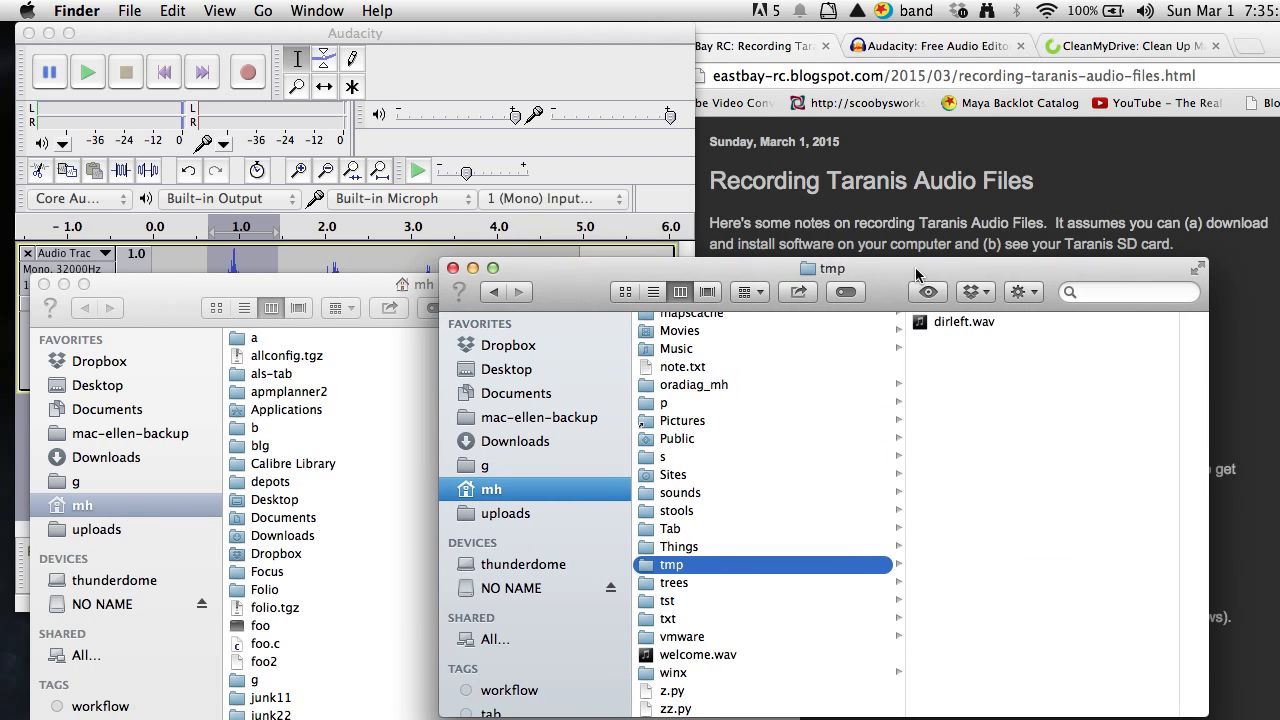
click(952, 322)
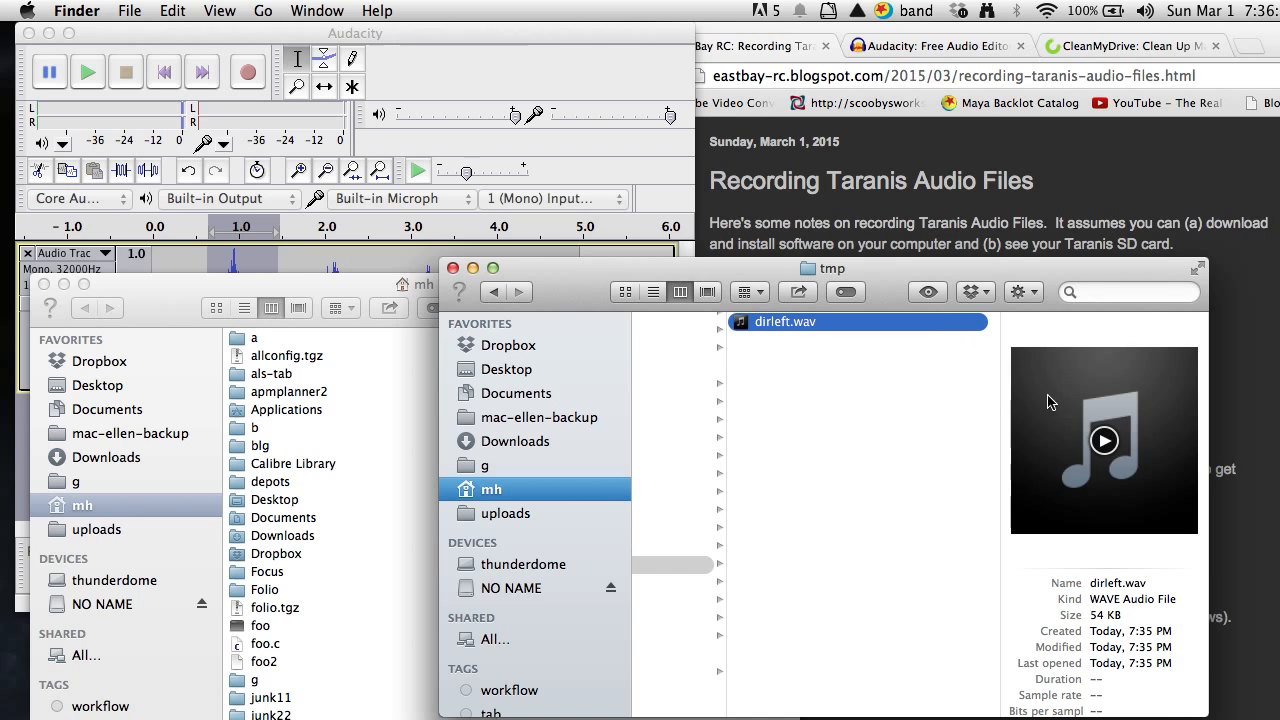
click(1104, 441)
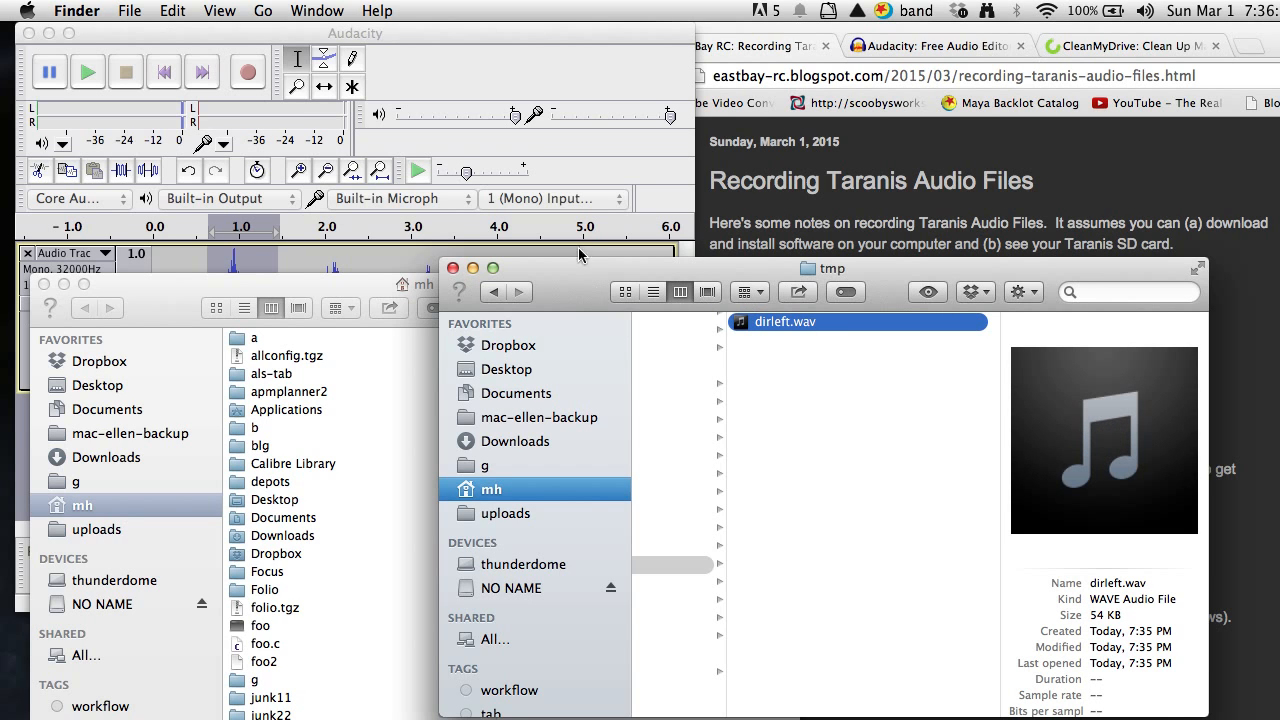
Back in Audacity, export the second phrase, about 1.86 to 2.51 s, to the tmp folder as dirright.wav with blank metadata.
click(502, 34)
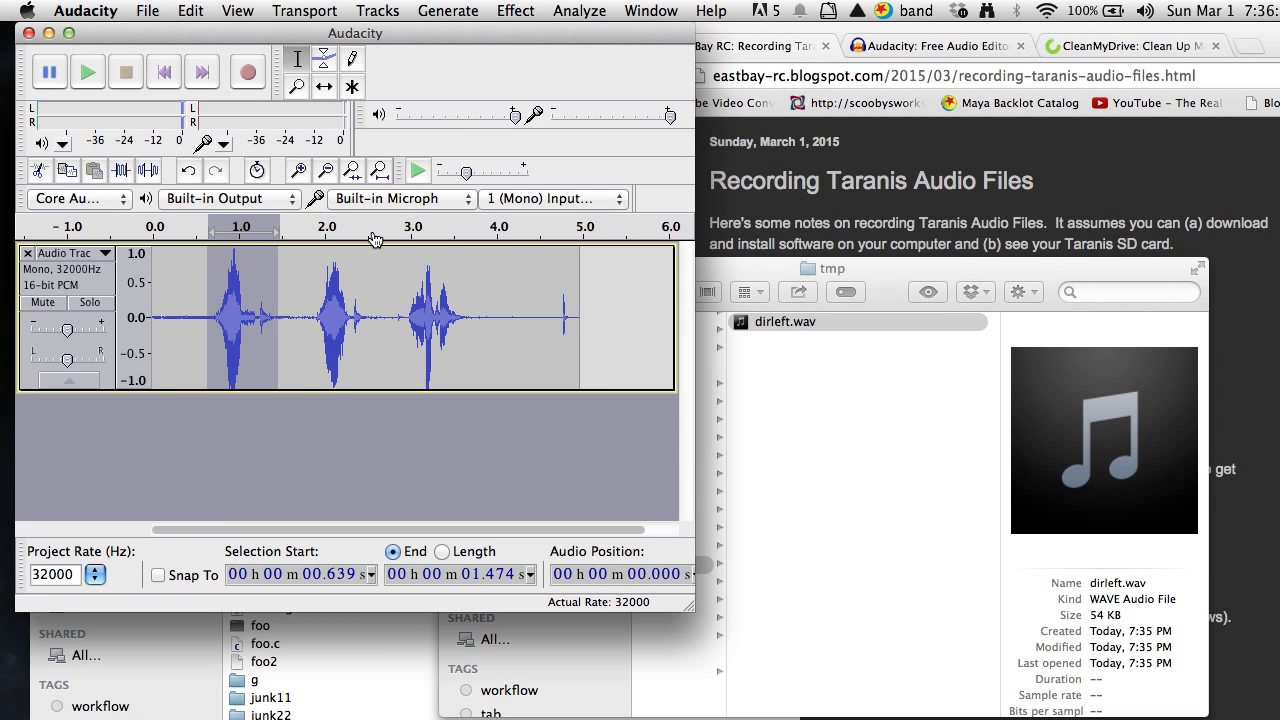
drag(314, 316, 367, 318)
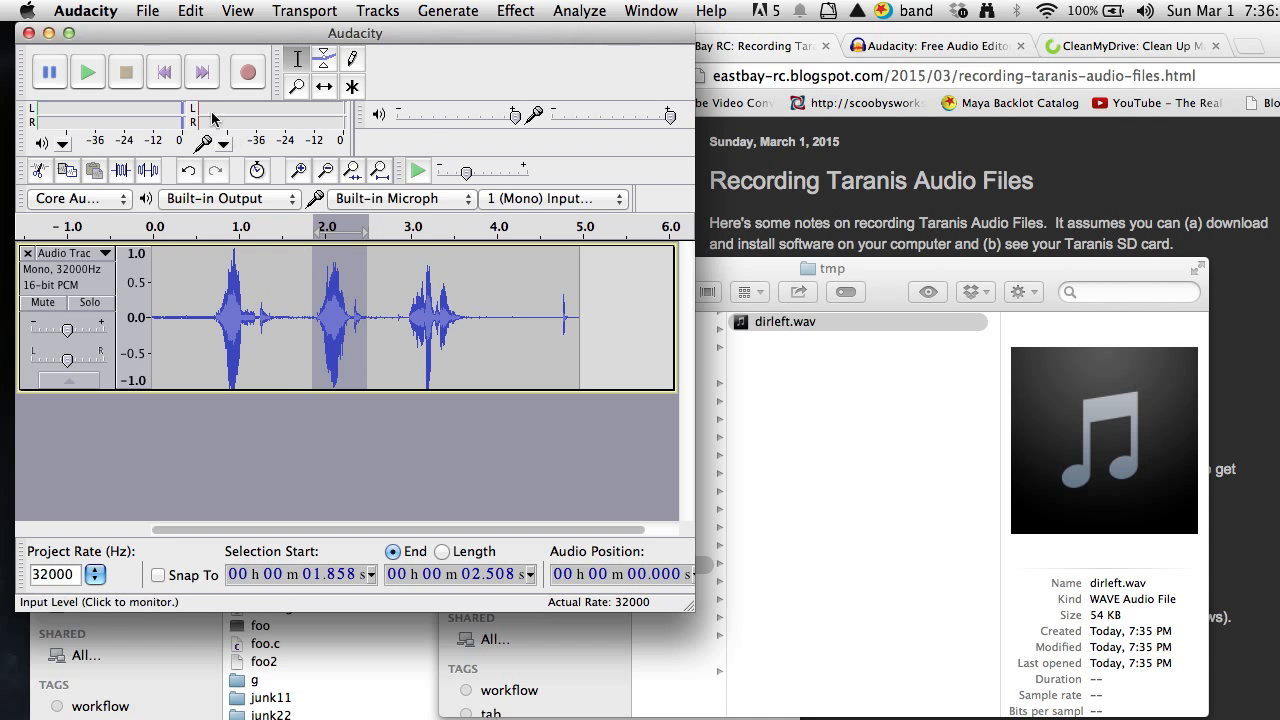
click(155, 9)
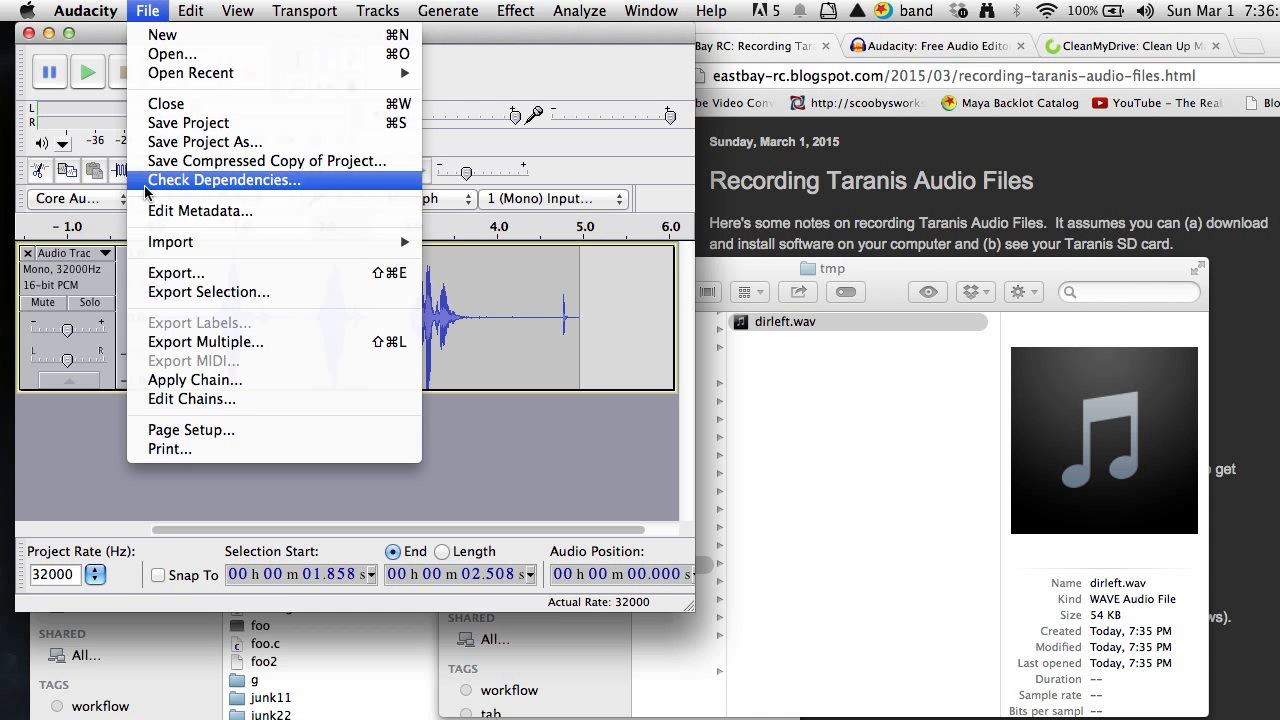
click(167, 292)
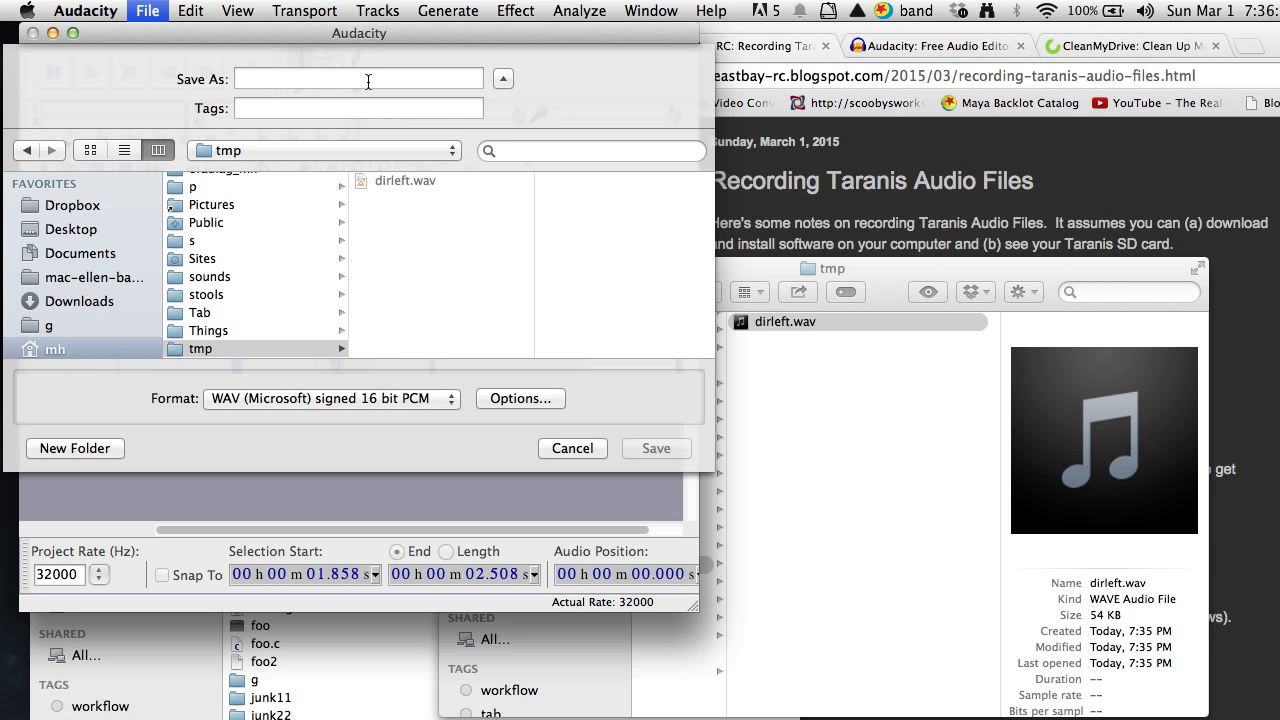
text(dirr)
text(i)
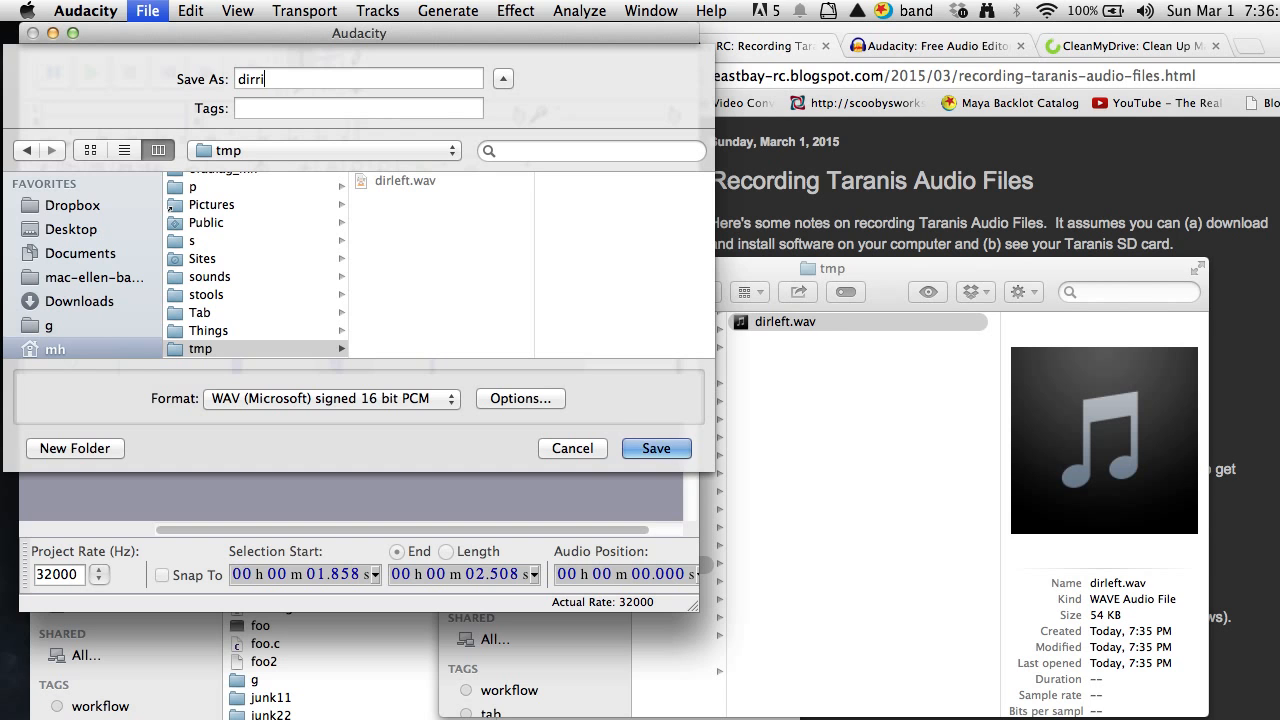
text(ght.wav)
key(Return)
key(Return)
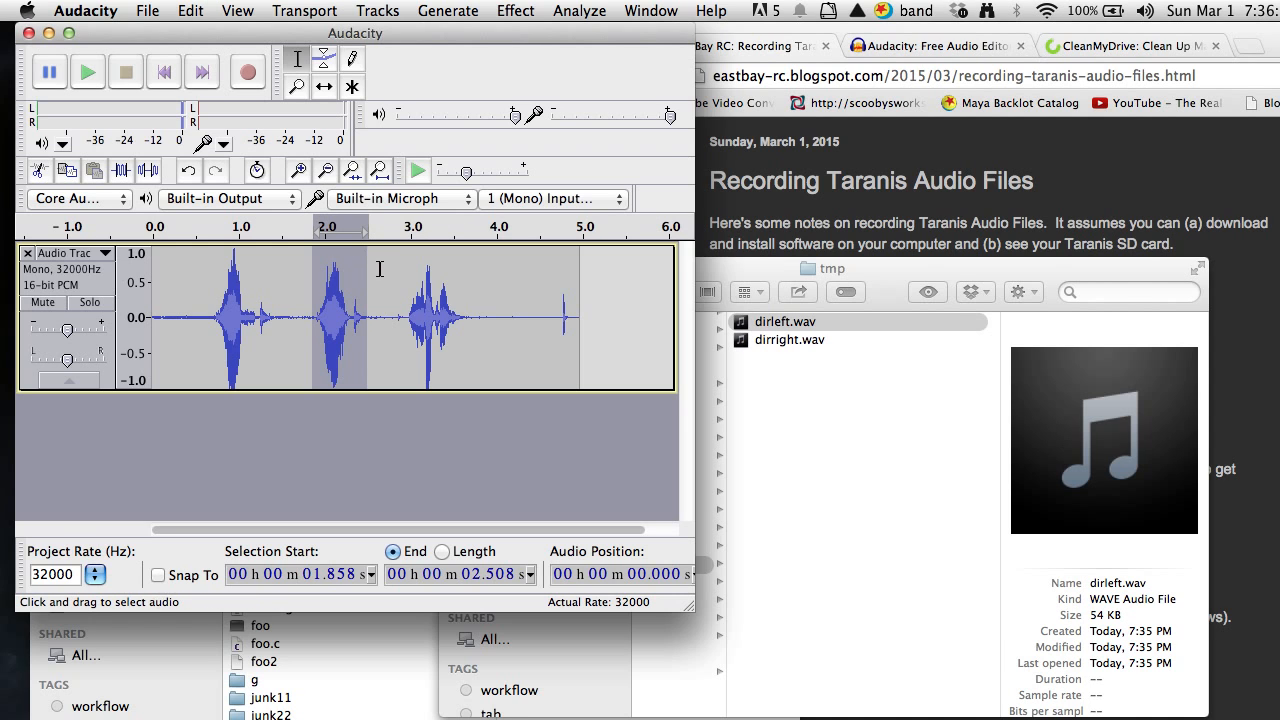
Export the third phrase, about 2.90 to 3.79 s, to the tmp folder as dircenter.wav in WAV (Microsoft) signed 16 bit PCM format with blank metadata.
drag(402, 316, 473, 332)
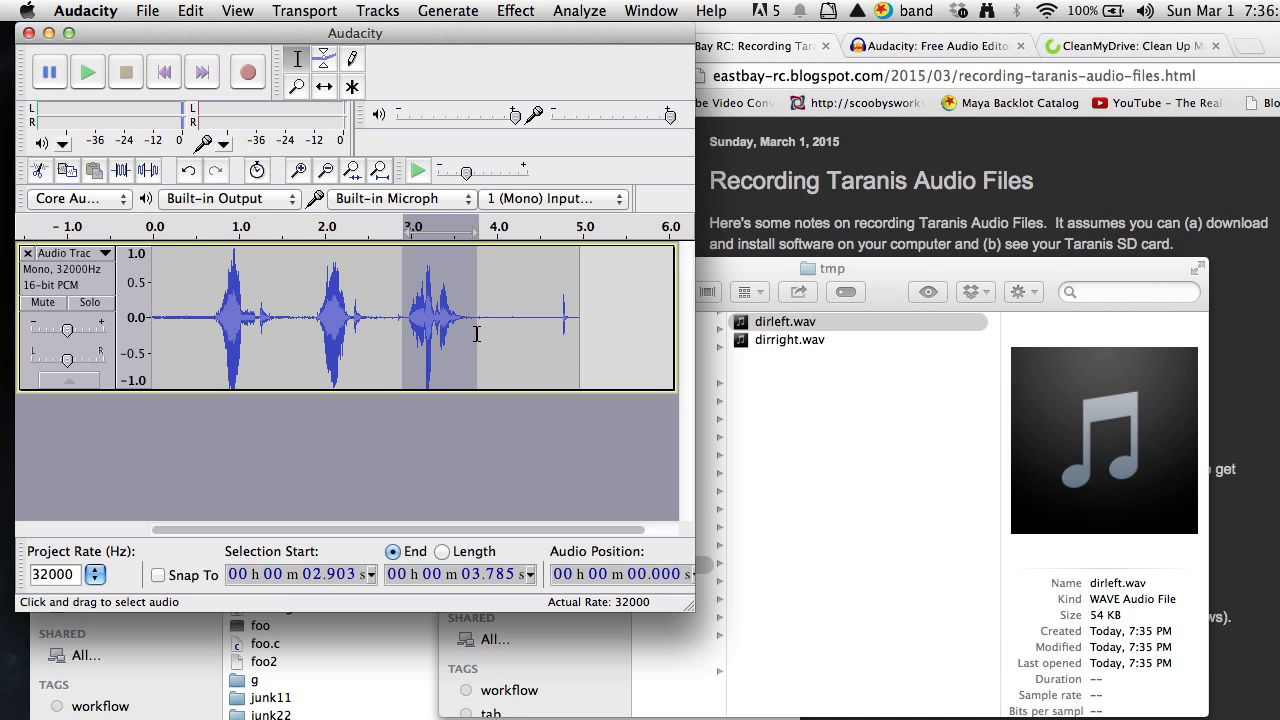
click(147, 11)
click(230, 292)
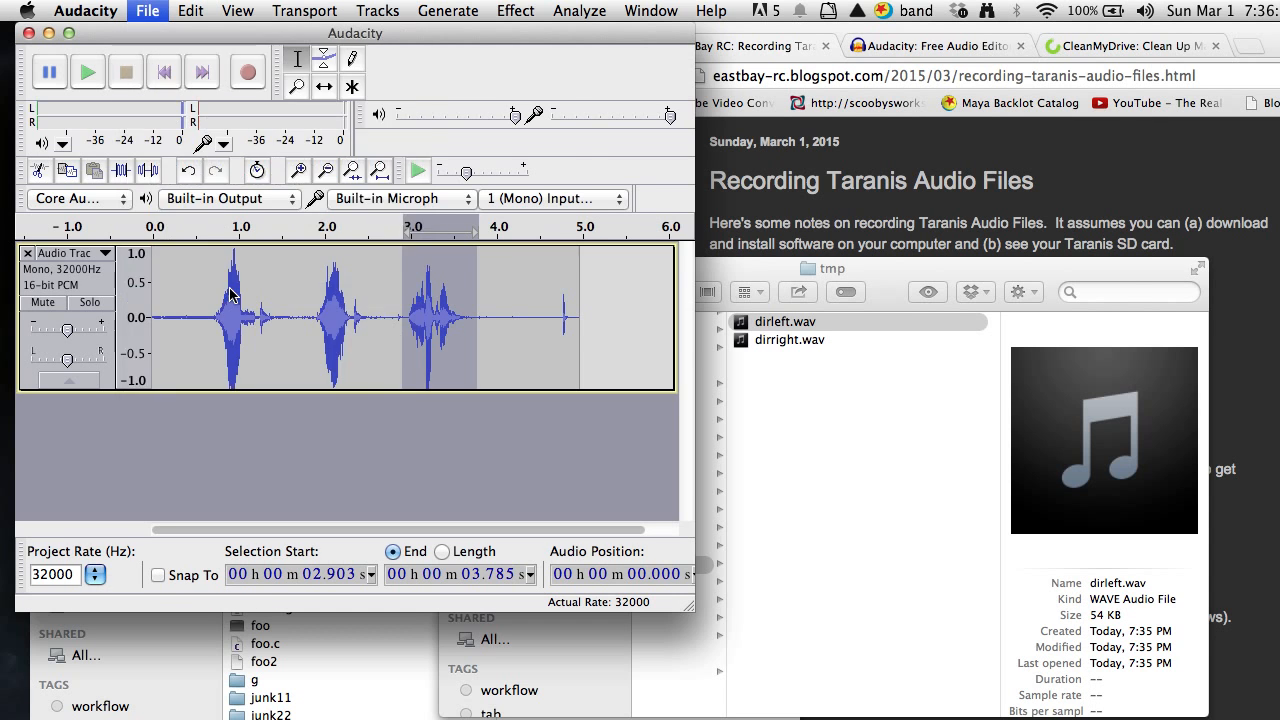
text(dir)
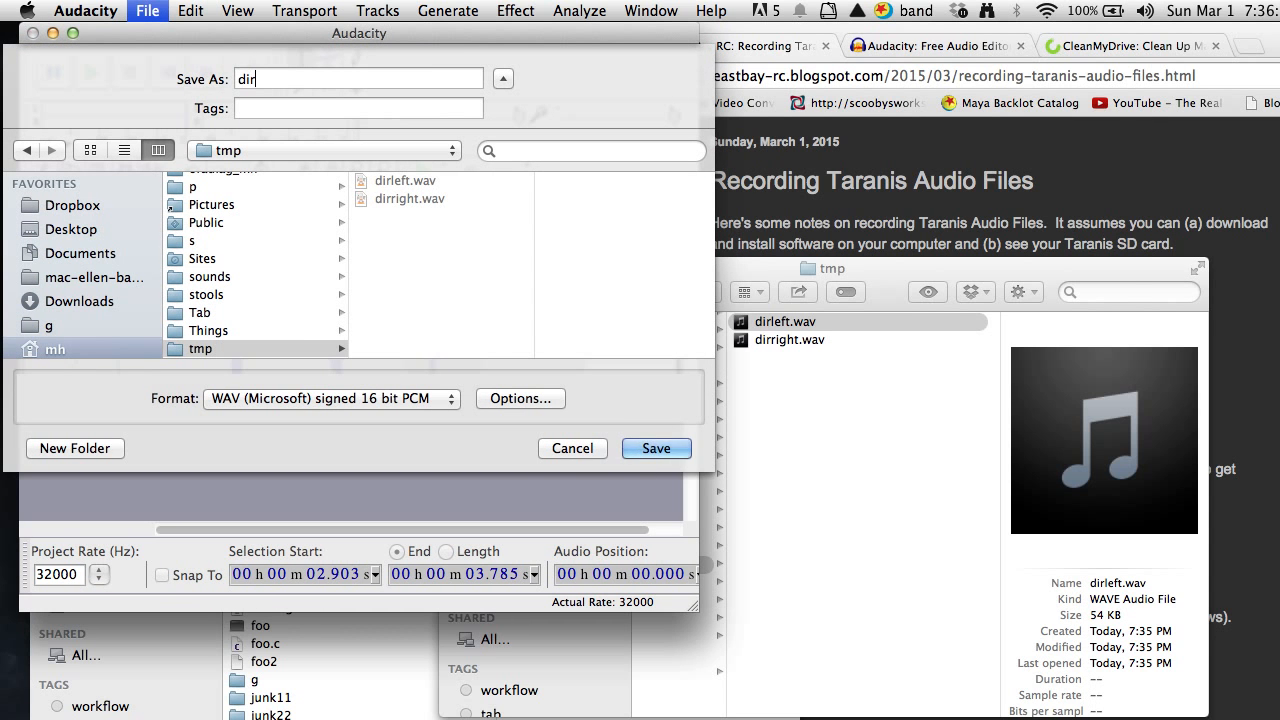
text(center.wav)
click(642, 455)
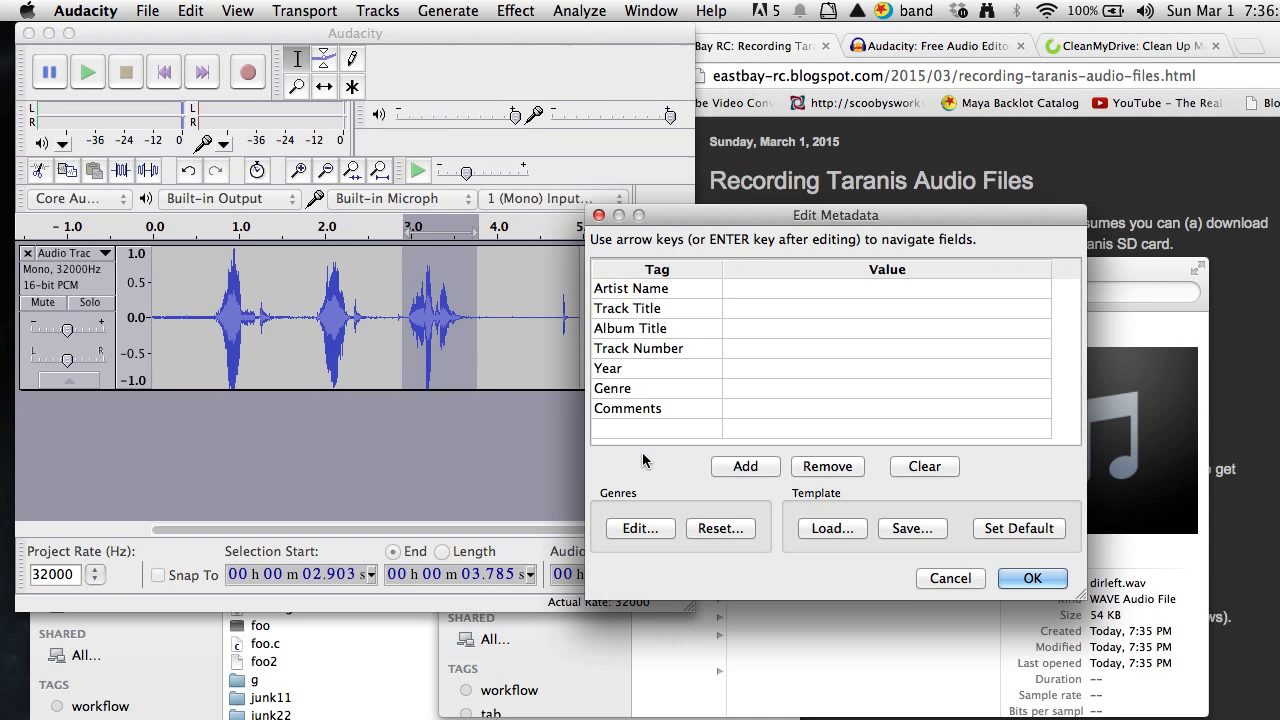
click(1030, 578)
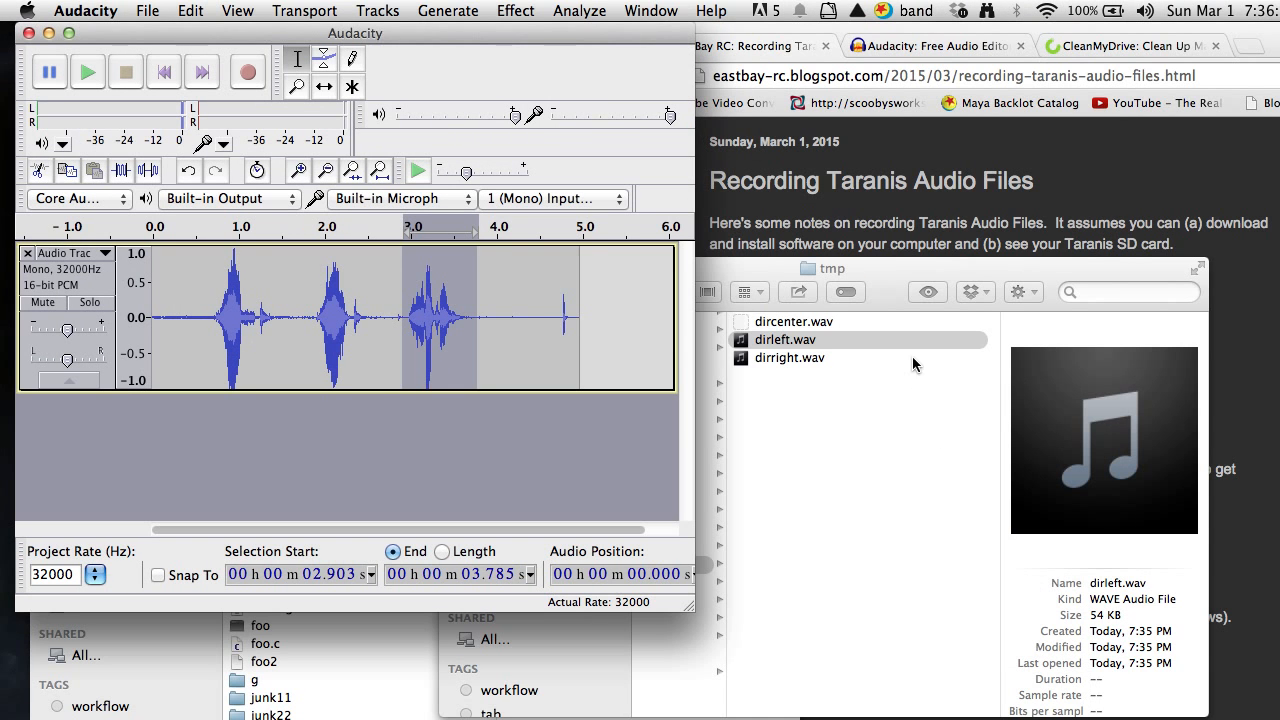
Switch to Finder and play previews of dircenter.wav and dirright.wav in the tmp folder.
click(866, 272)
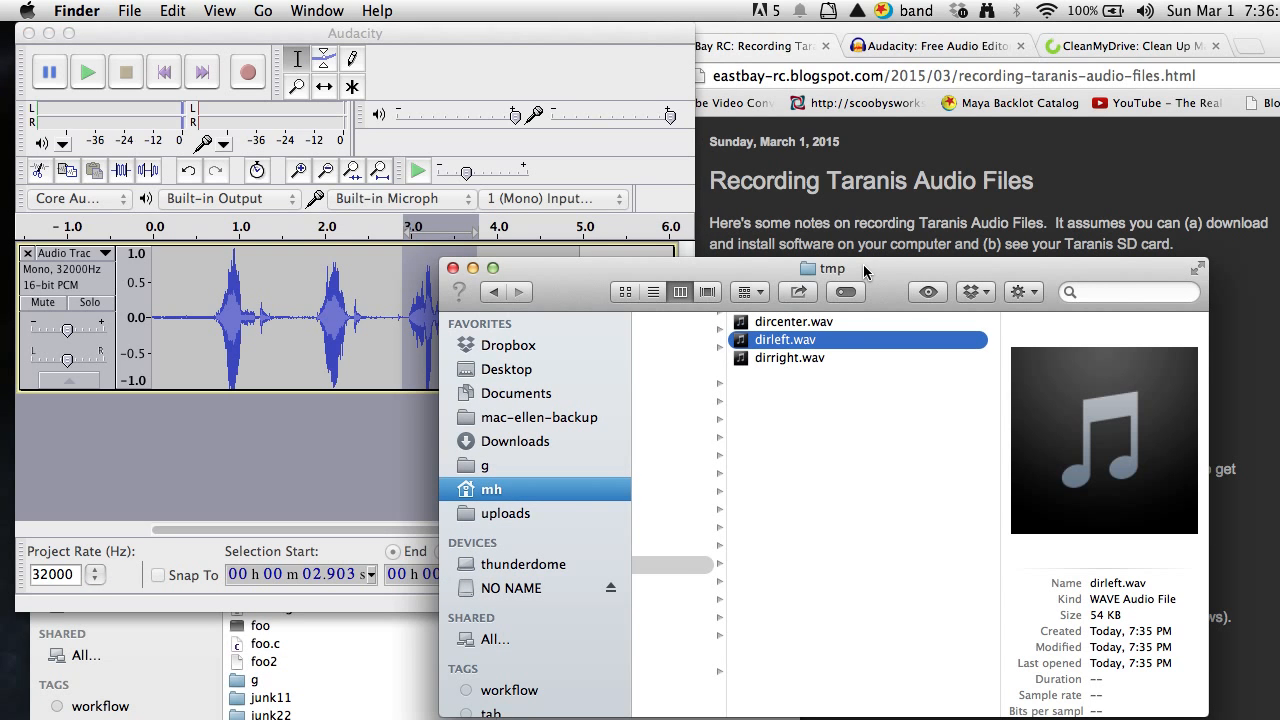
drag(728, 265, 669, 256)
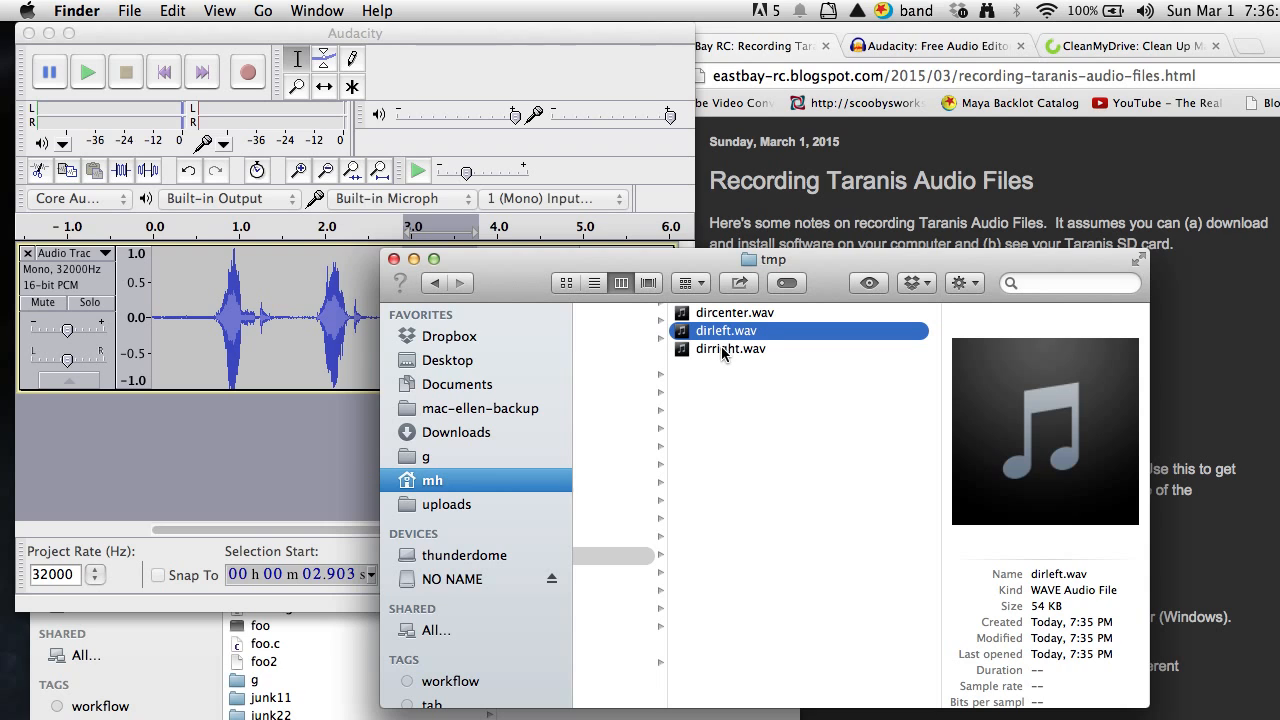
click(717, 316)
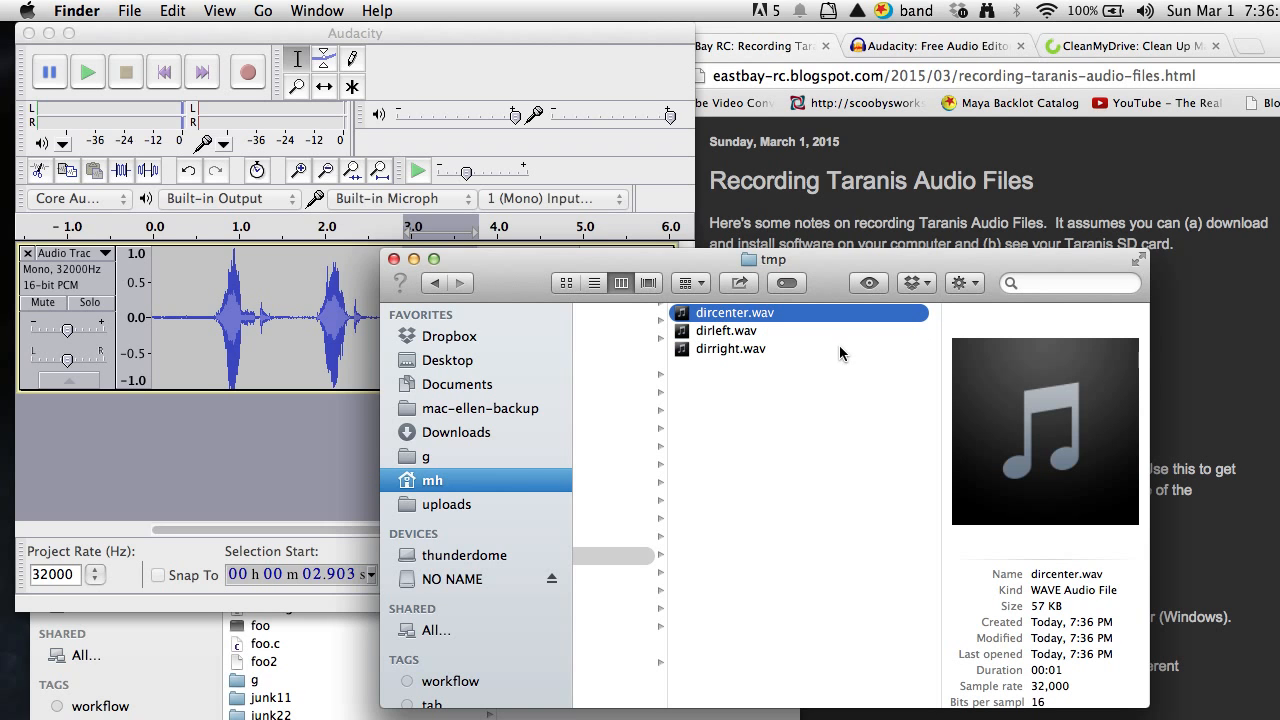
click(1045, 432)
click(735, 352)
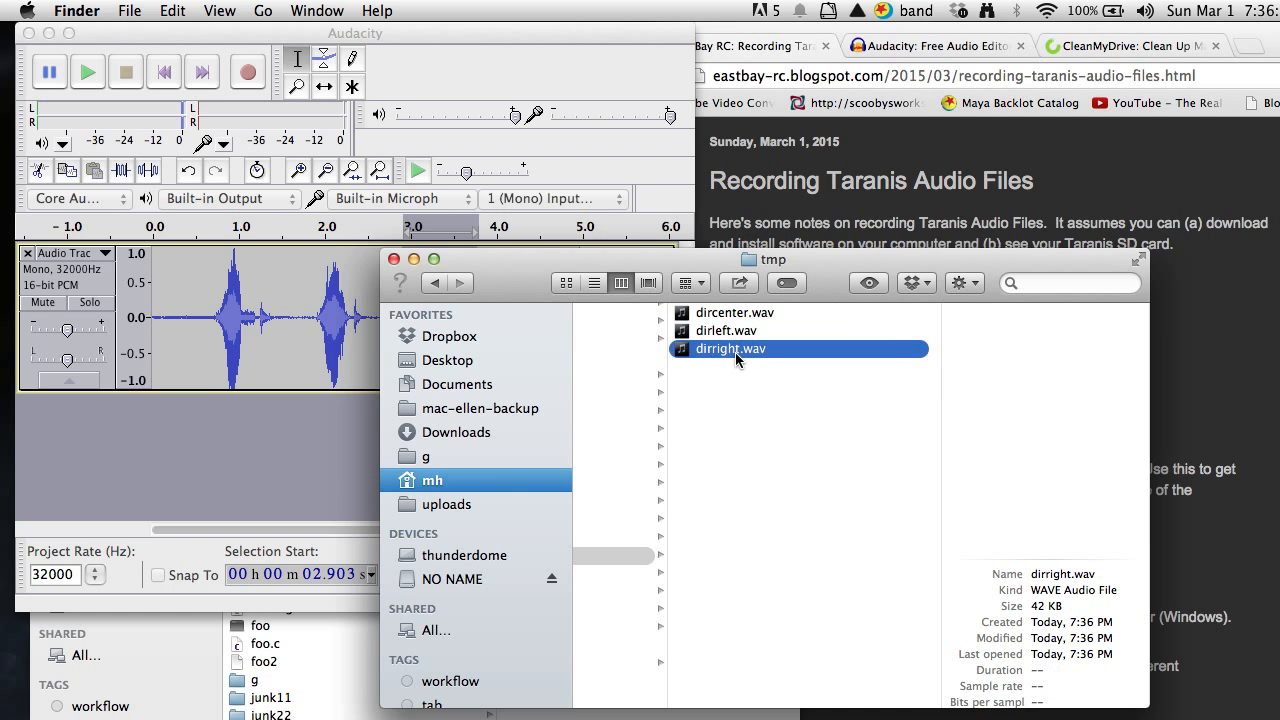
click(1045, 432)
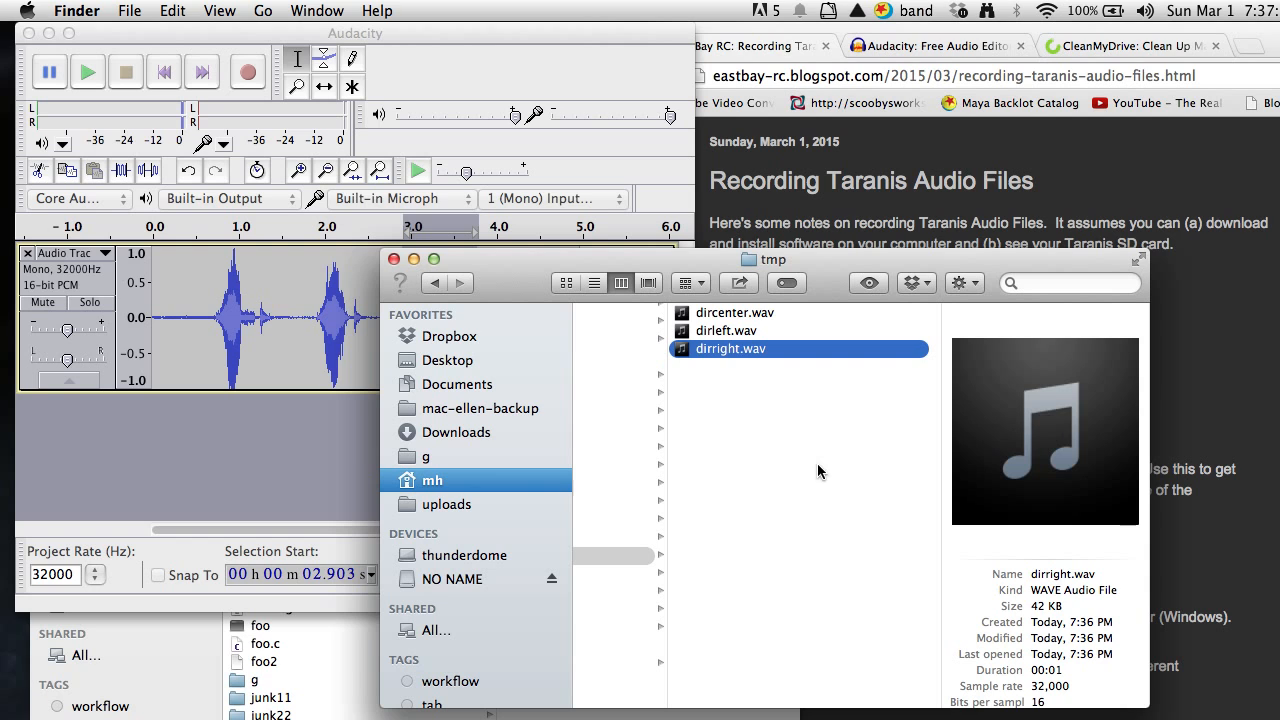
In the other Finder window, open the SOUNDS folder on the NO NAME card and place that window beside the tmp files.
click(350, 710)
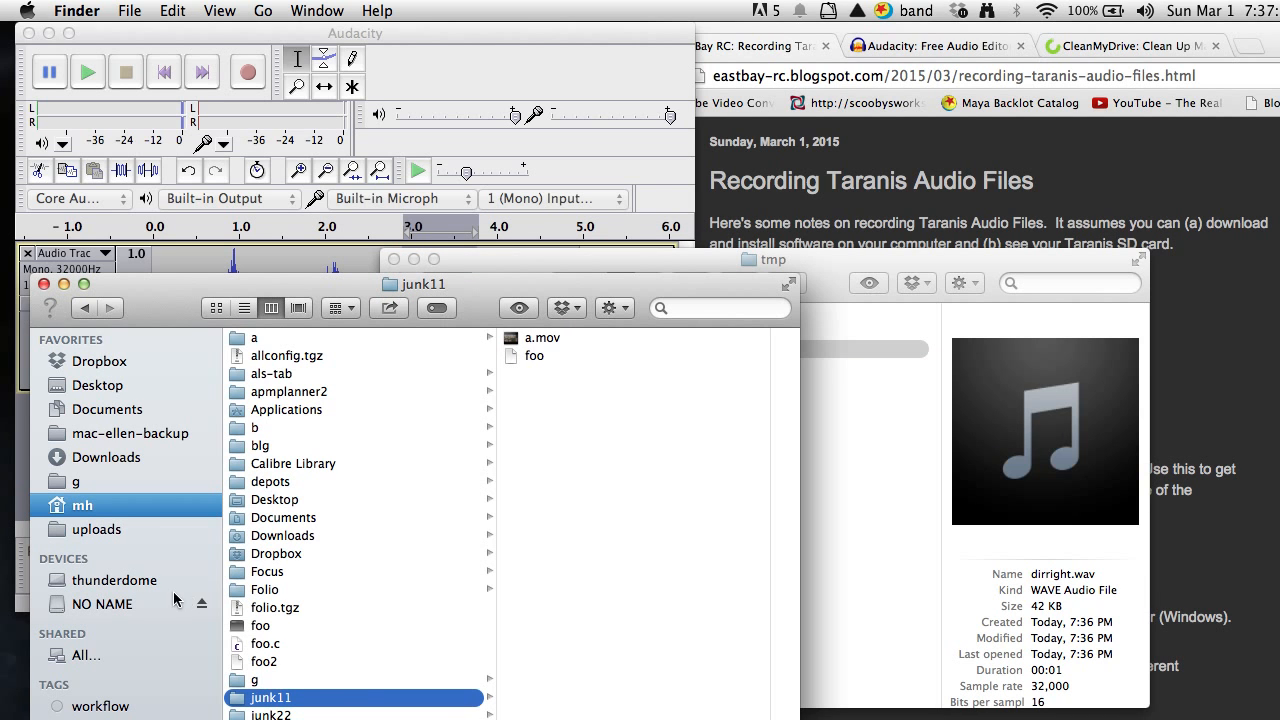
click(124, 607)
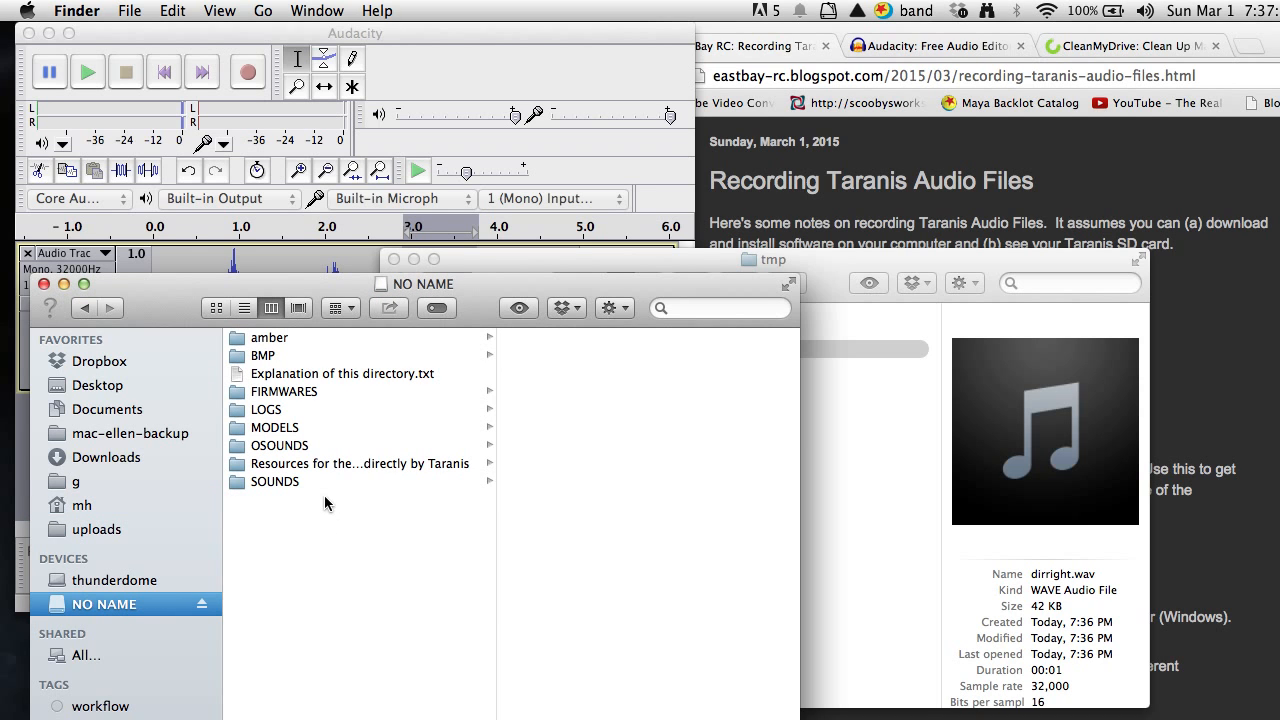
click(275, 482)
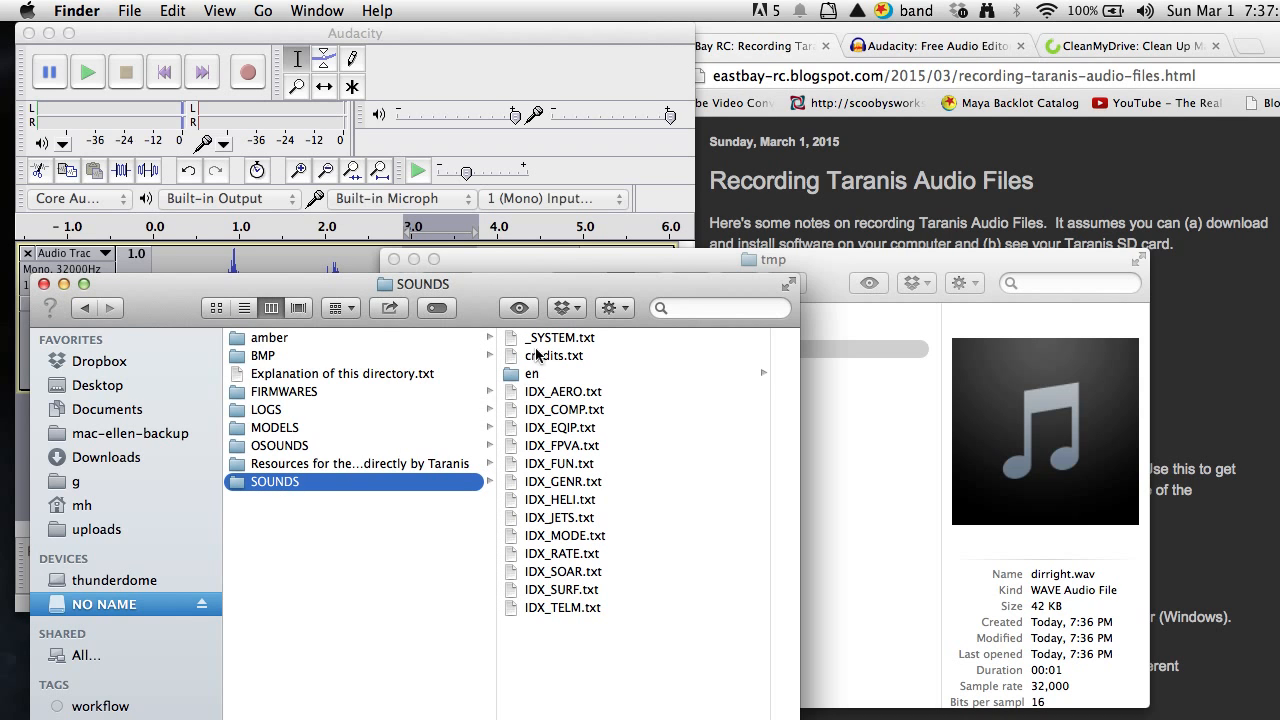
drag(519, 285, 262, 292)
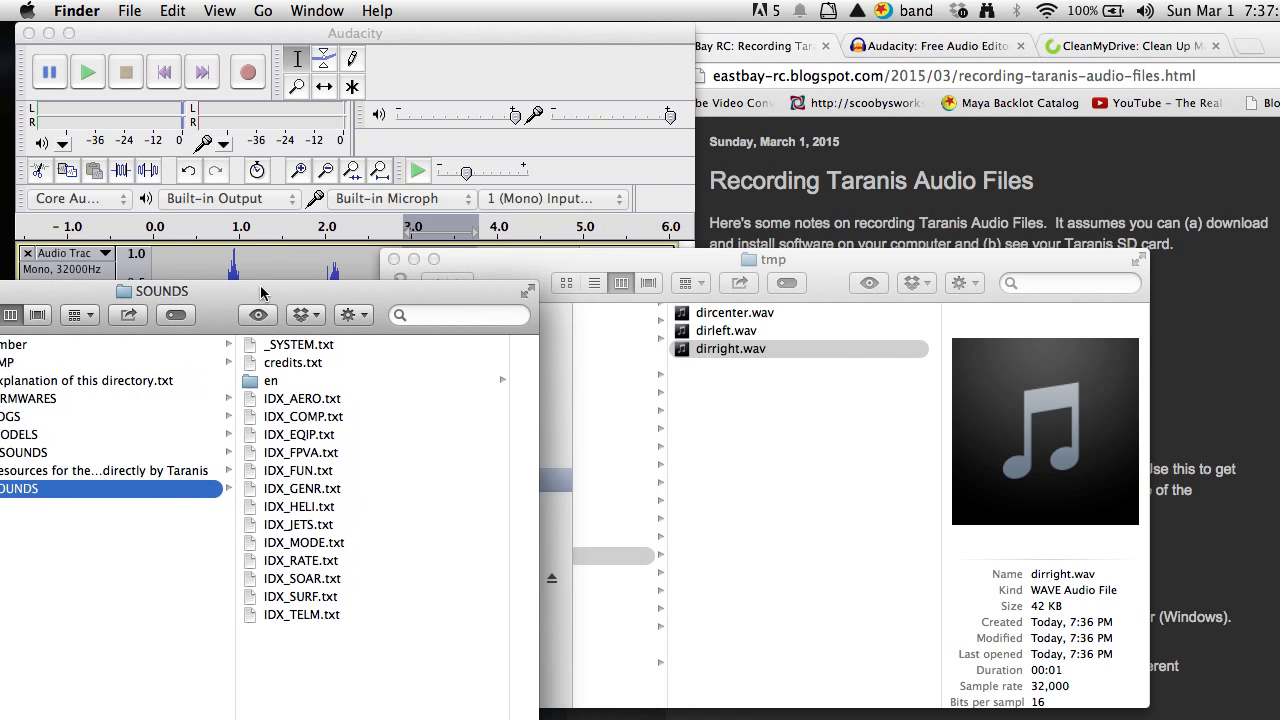
Copy dircenter.wav, dirleft.wav and dirright.wav from tmp into the card's SOUNDS/en folder, replacing the existing files of the same names.
click(722, 350)
key(Return)
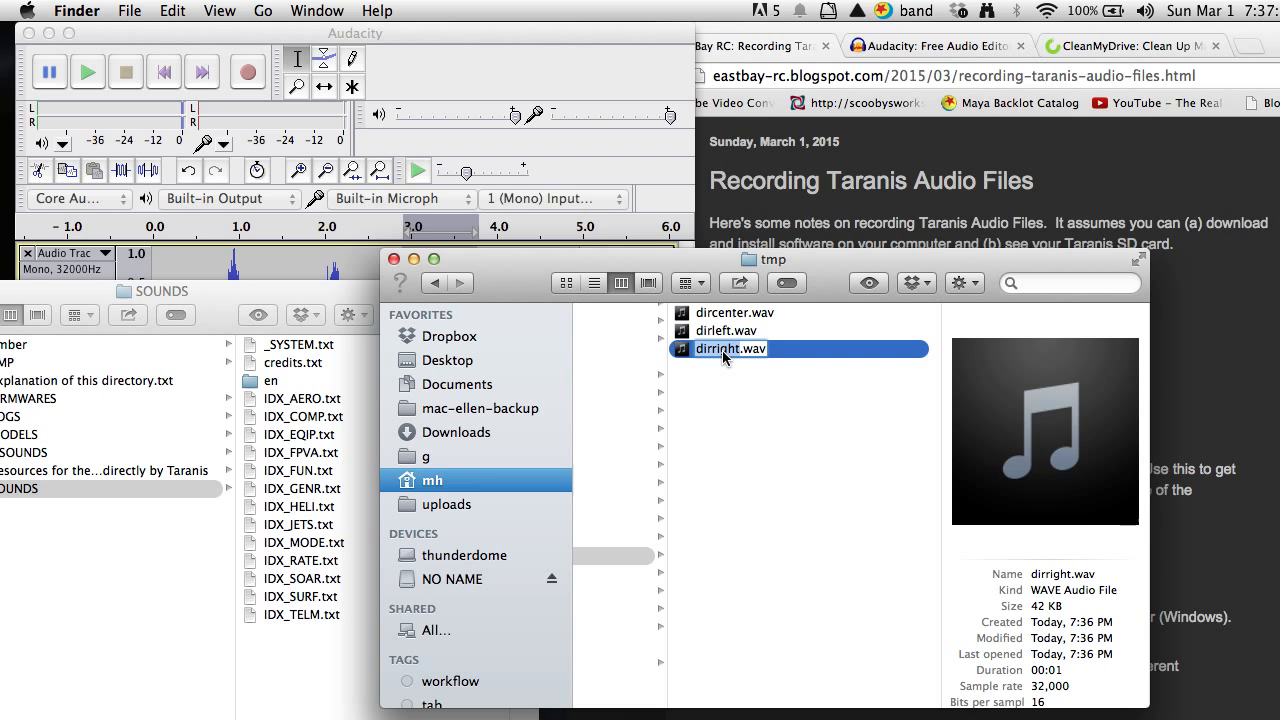
click(779, 348)
key(super+a)
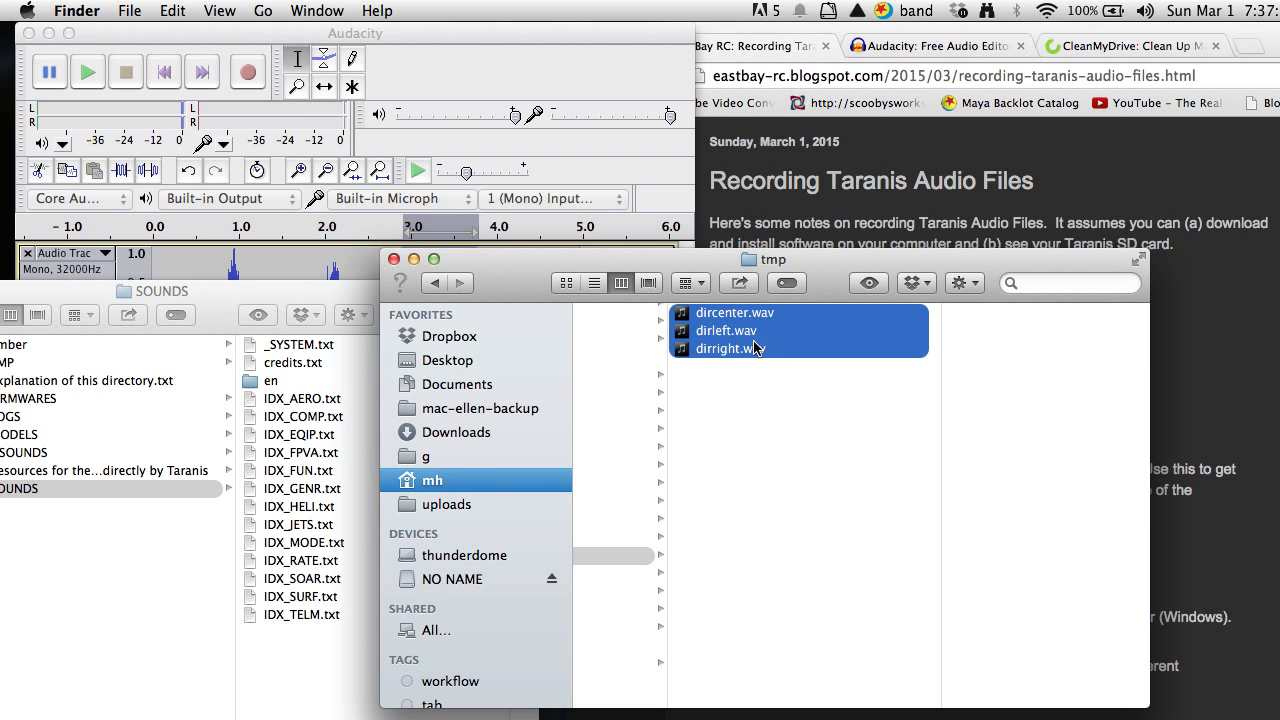
drag(726, 338, 284, 390)
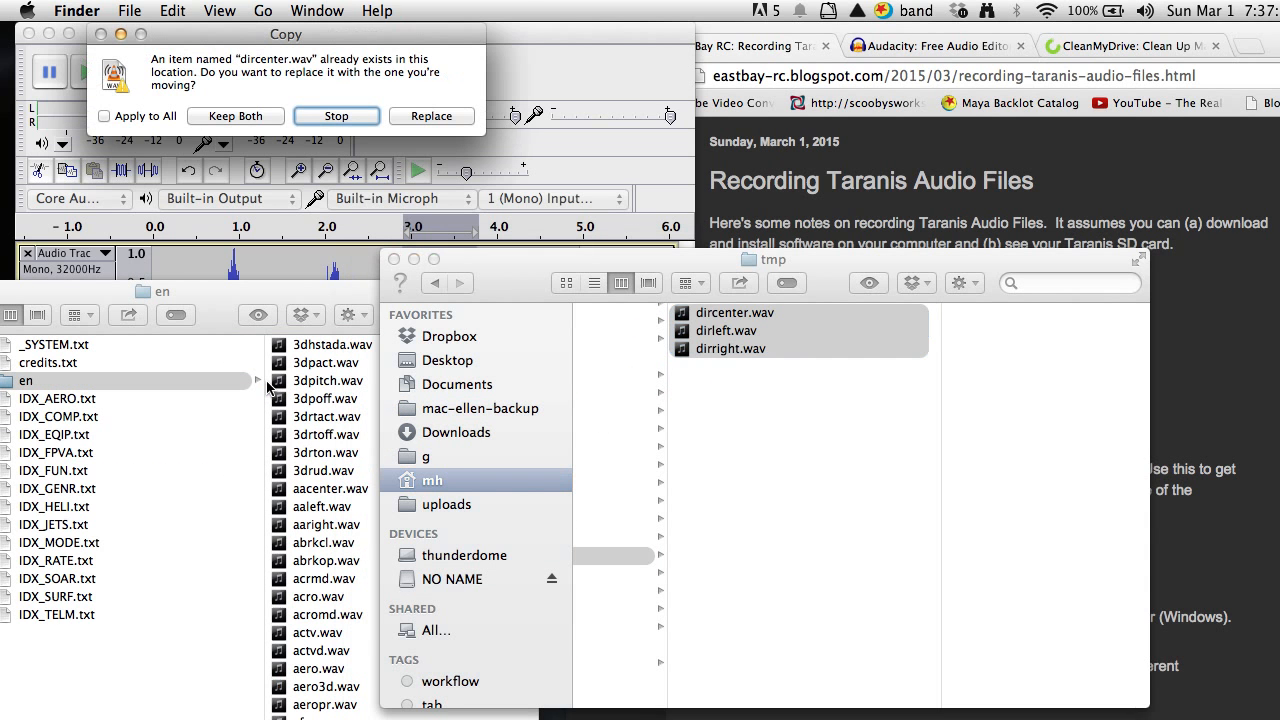
click(430, 116)
click(428, 104)
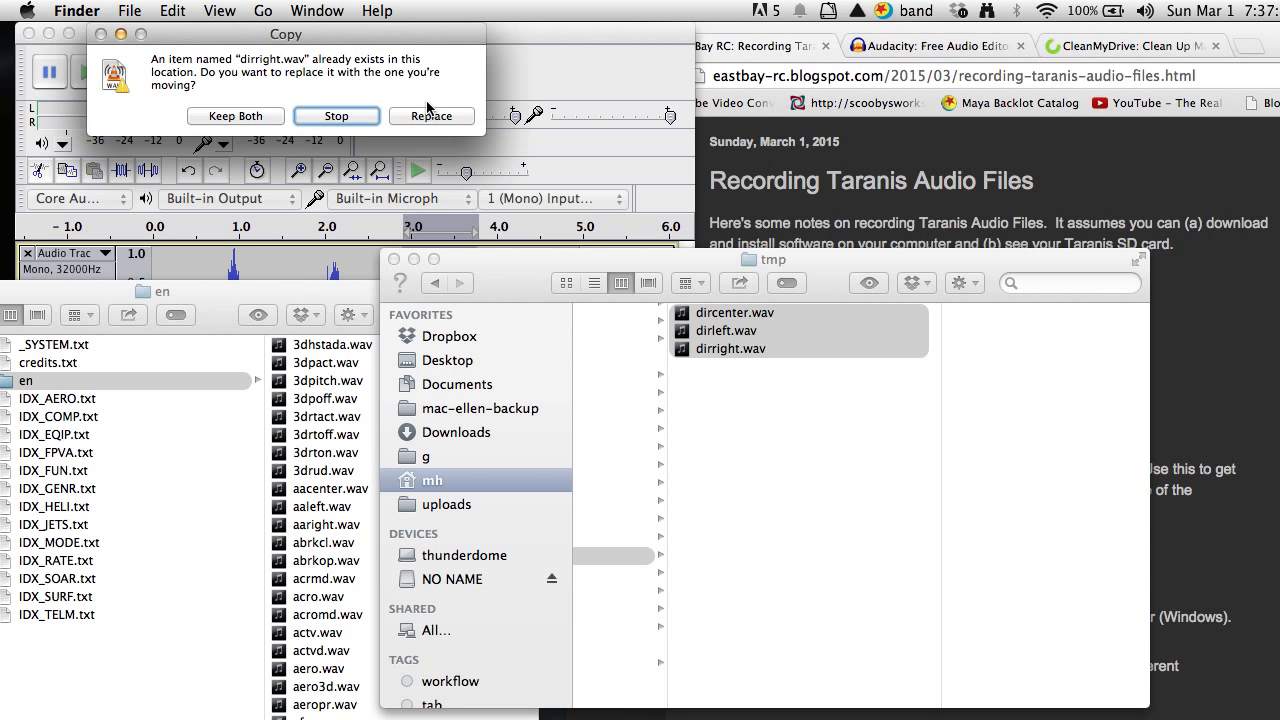
click(432, 119)
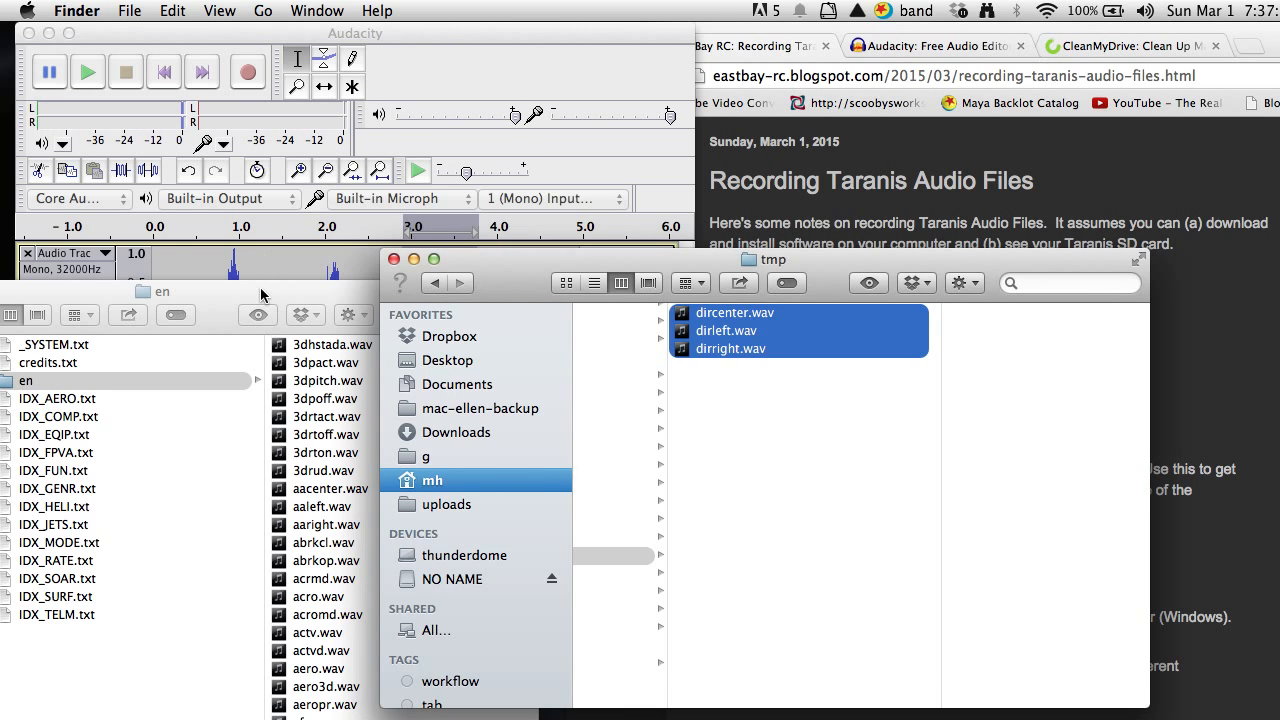
Check the details of dirleft.wav, dirright.wav and dircenter.wav in the card's en folder.
drag(262, 295, 372, 232)
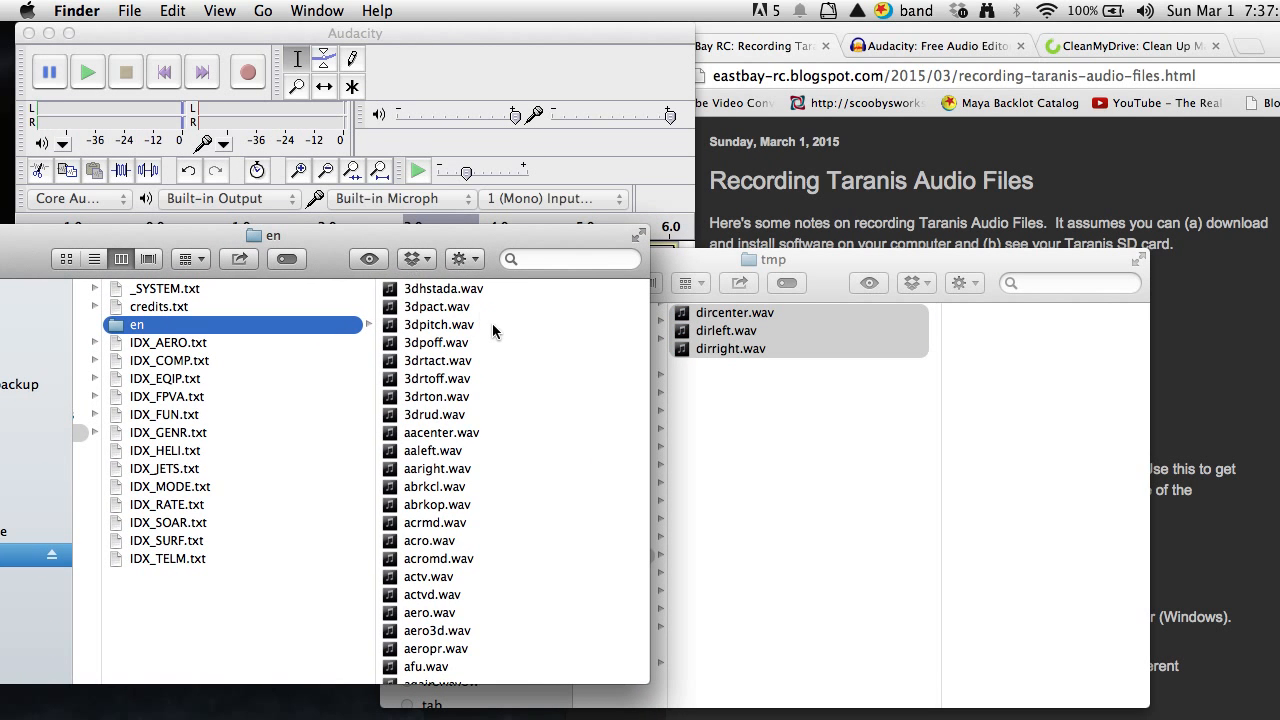
scroll(492, 324, down, 10)
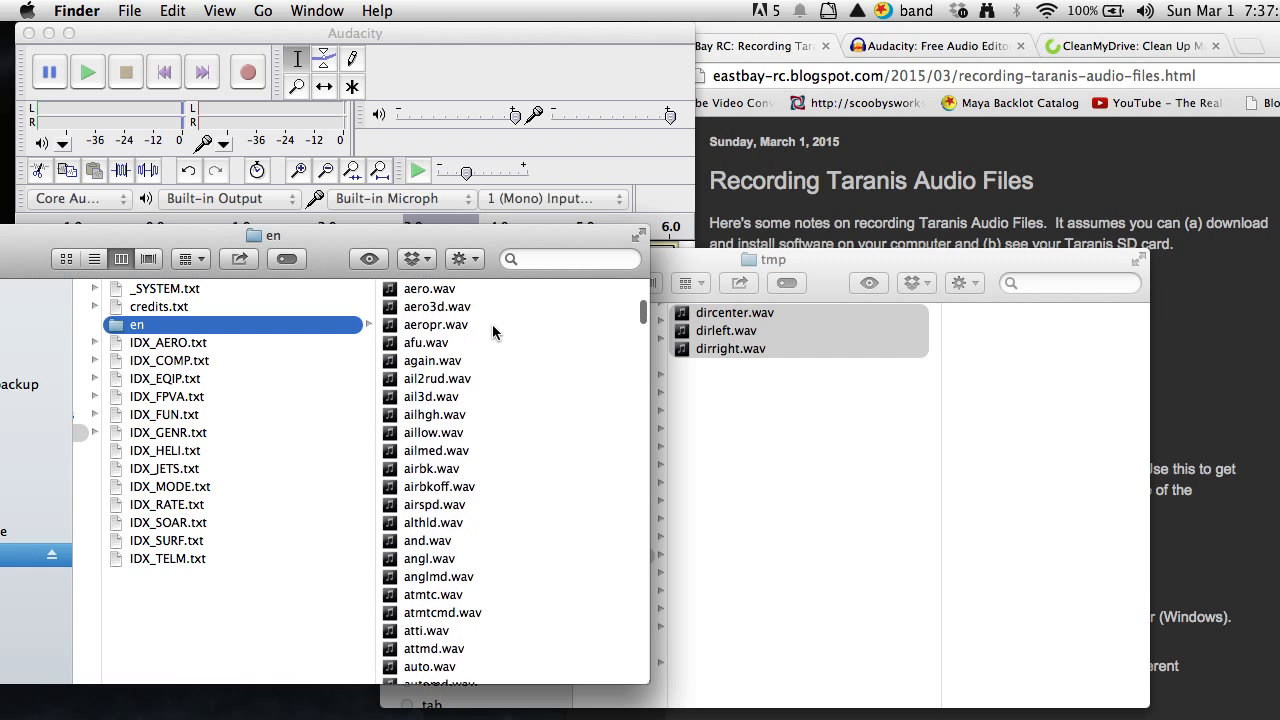
scroll(492, 324, down, 20)
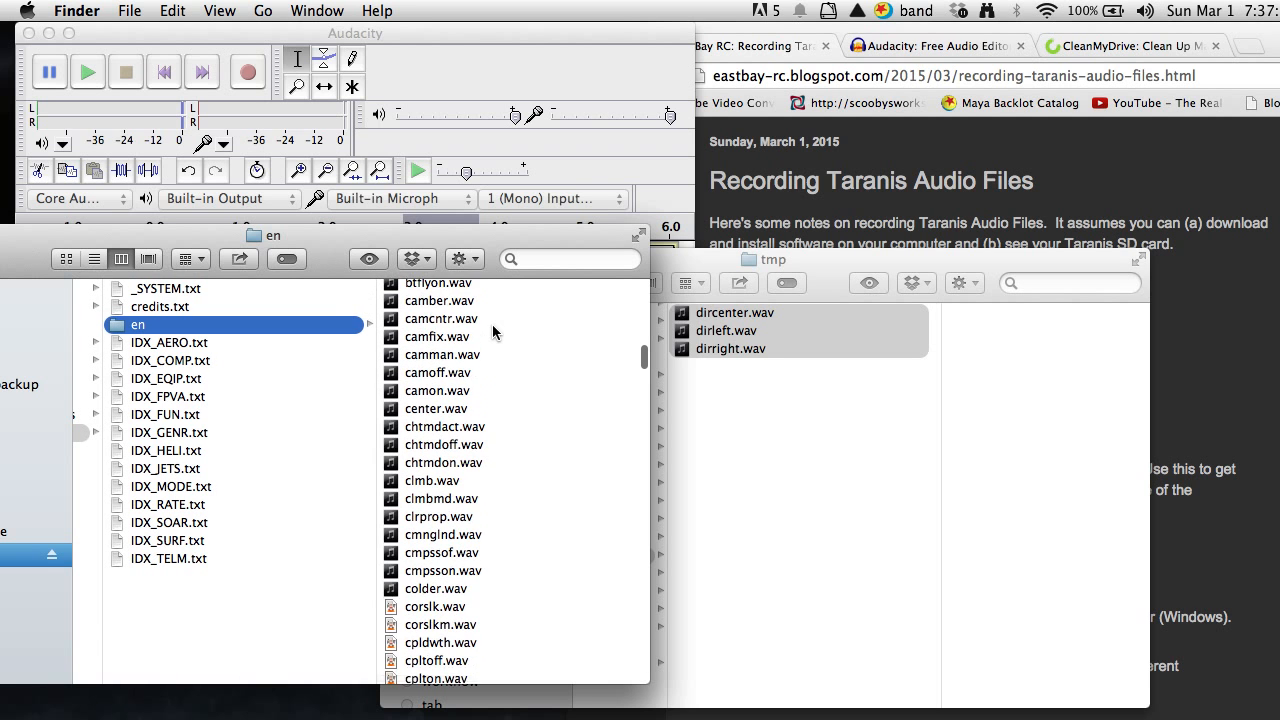
scroll(492, 324, down, 15)
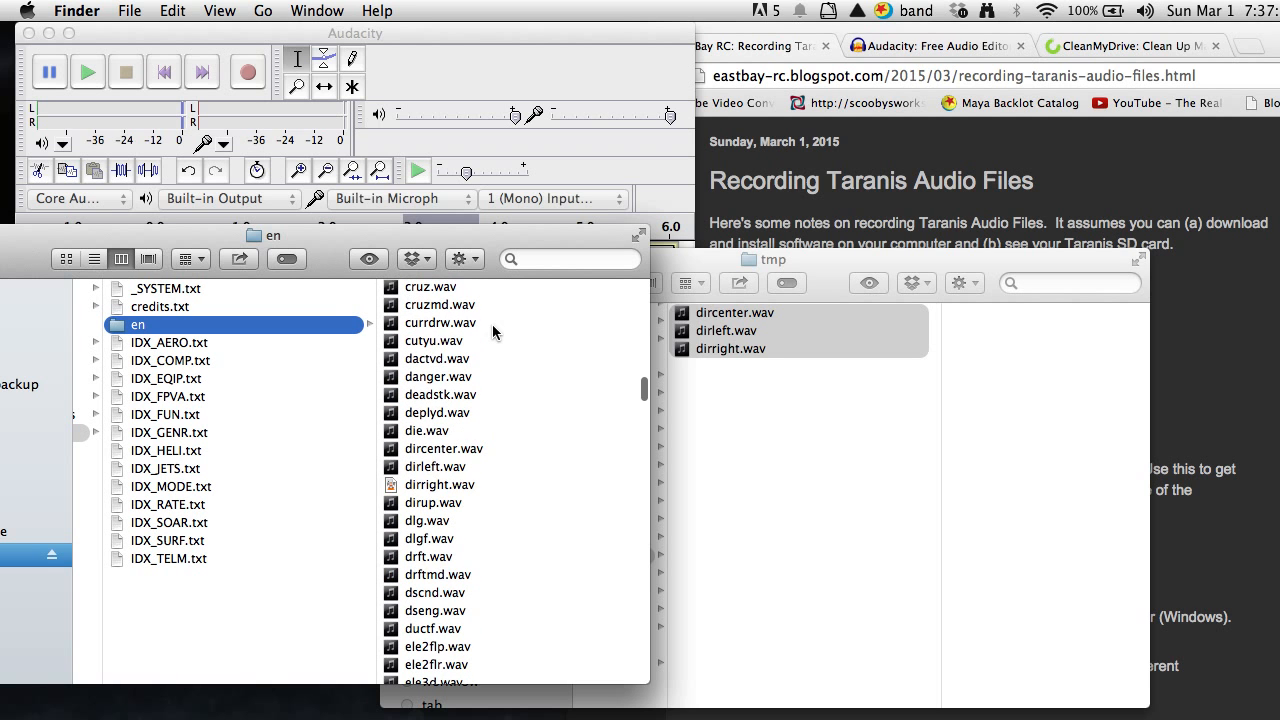
click(422, 468)
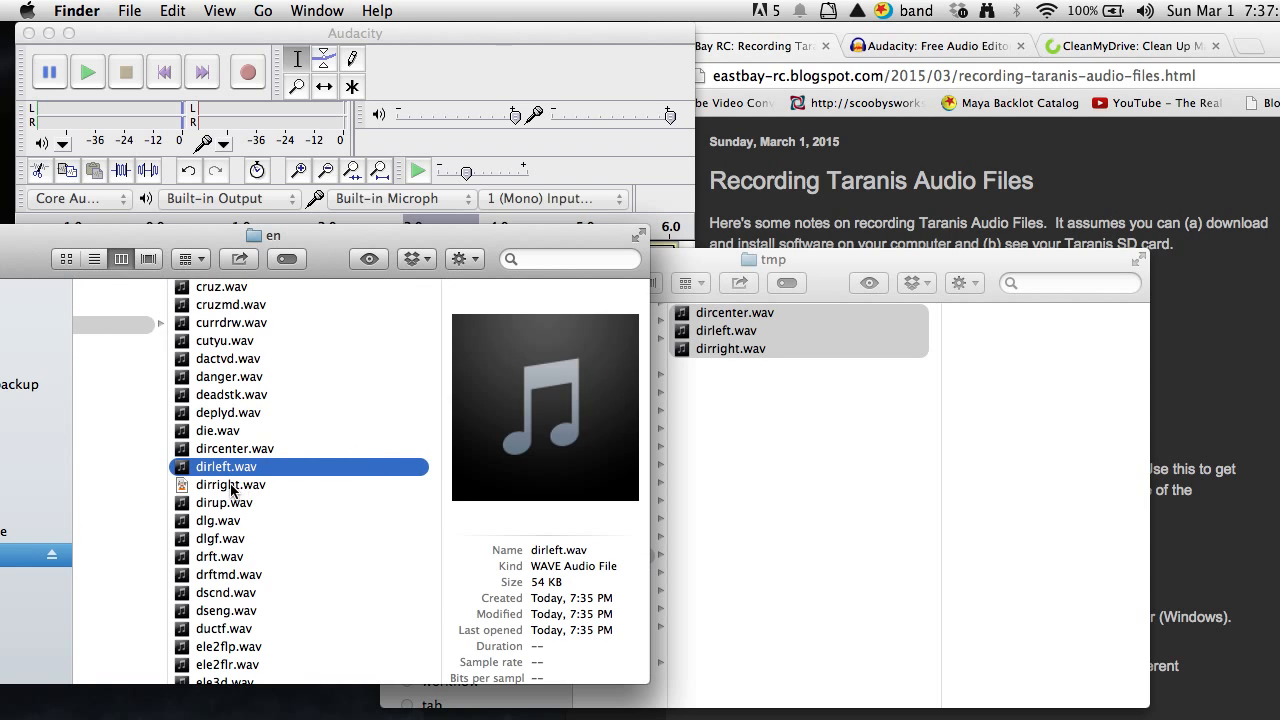
click(231, 486)
click(224, 452)
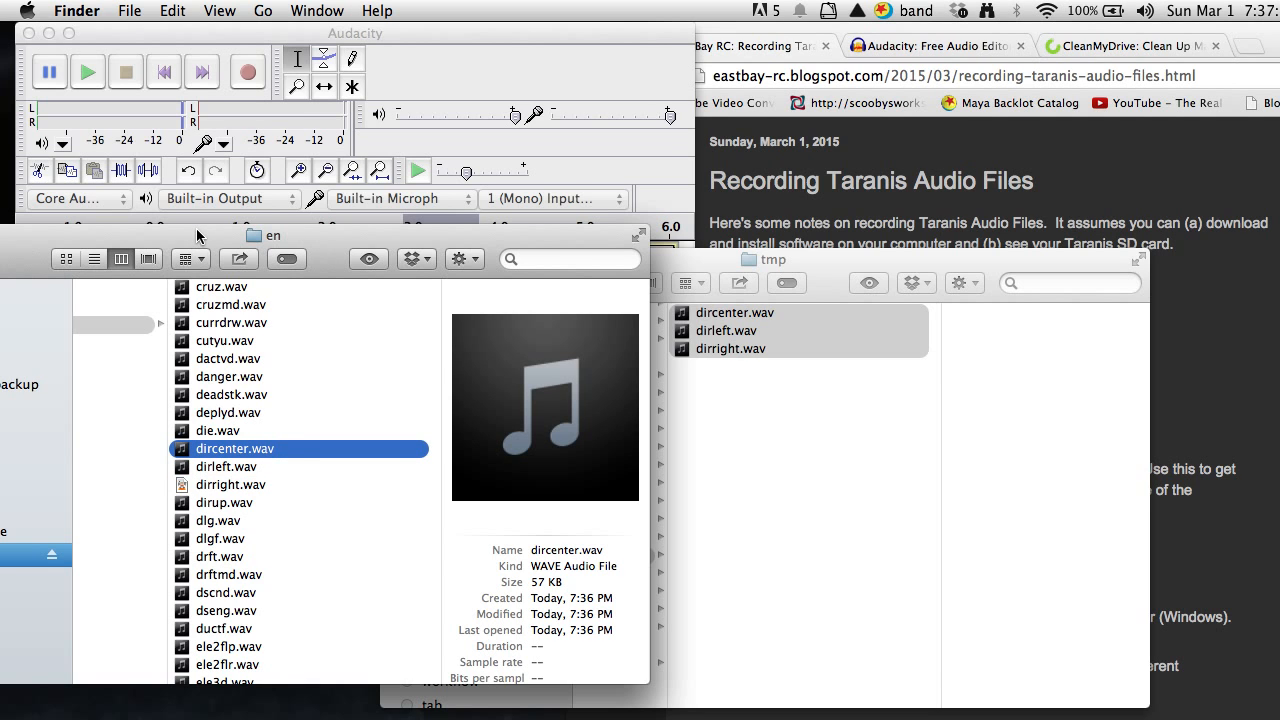
drag(197, 236, 429, 223)
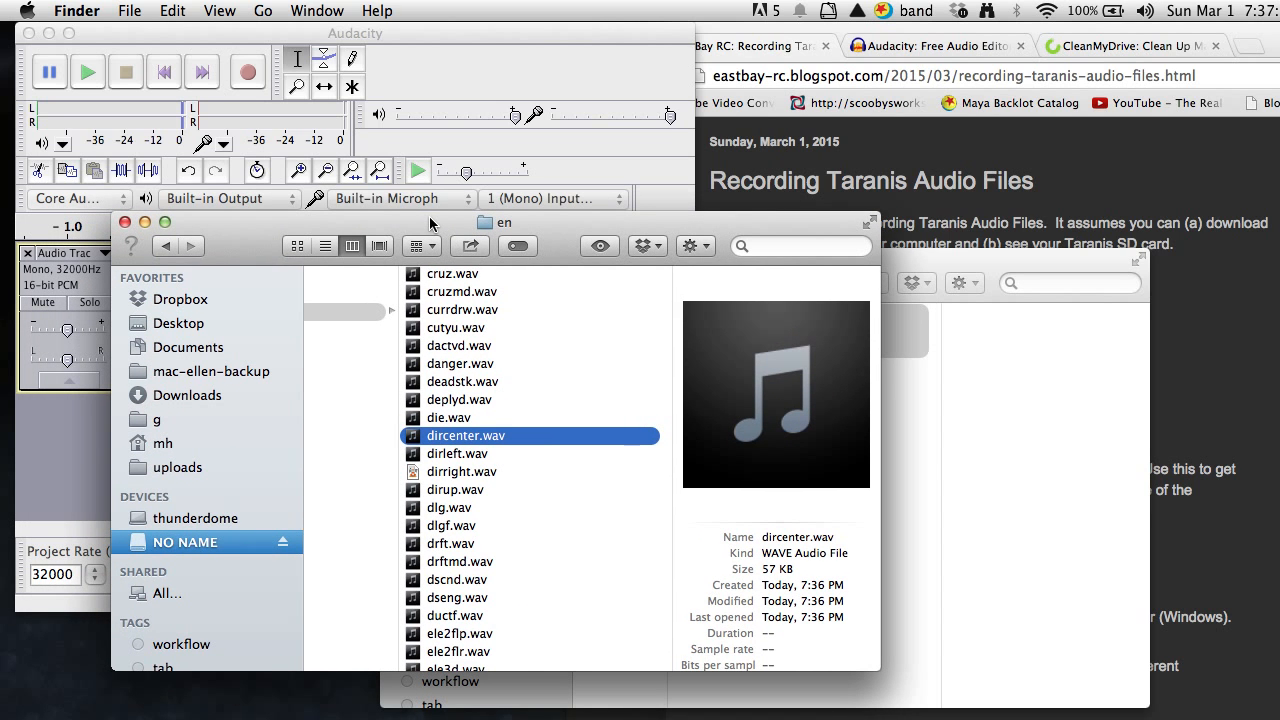